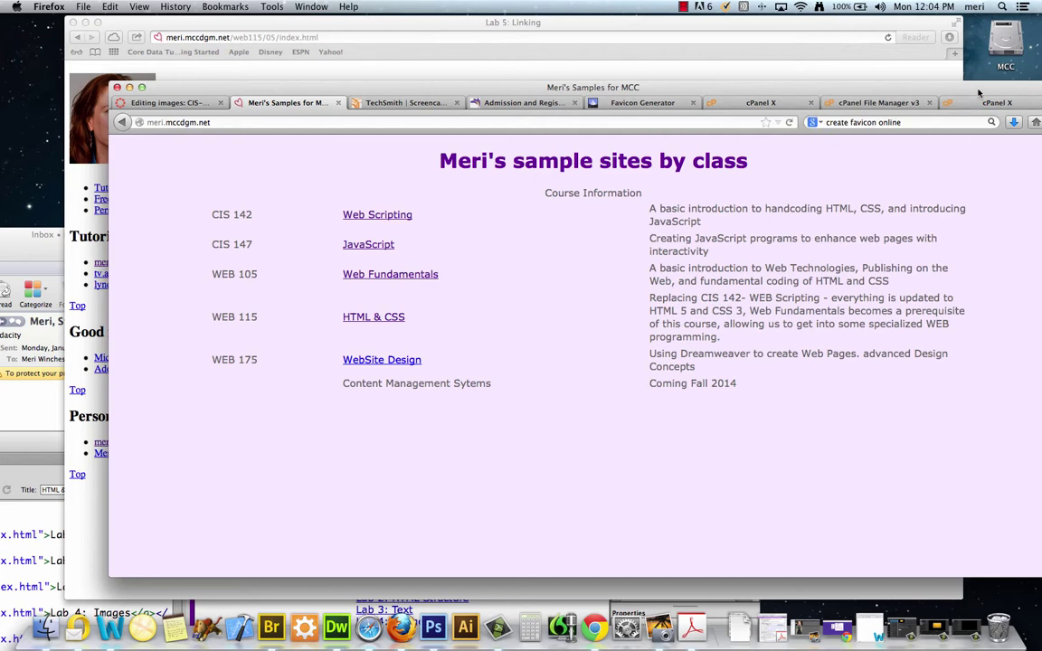
# Step: Drag the Firefox class samples window slightly up and to the left
pyautogui.moveTo(978, 94); pyautogui.dragTo(915, 74)
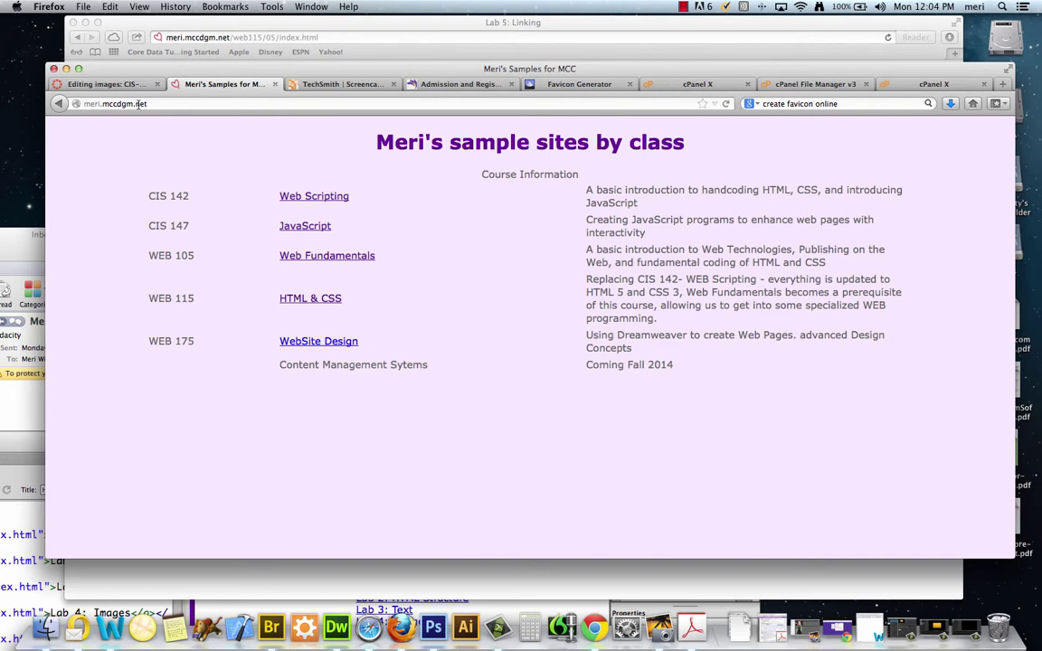
# Step: Show the bookmarks list with Recently Bookmarked and the Mozilla Firefox folder expanded
pyautogui.click(998, 104)
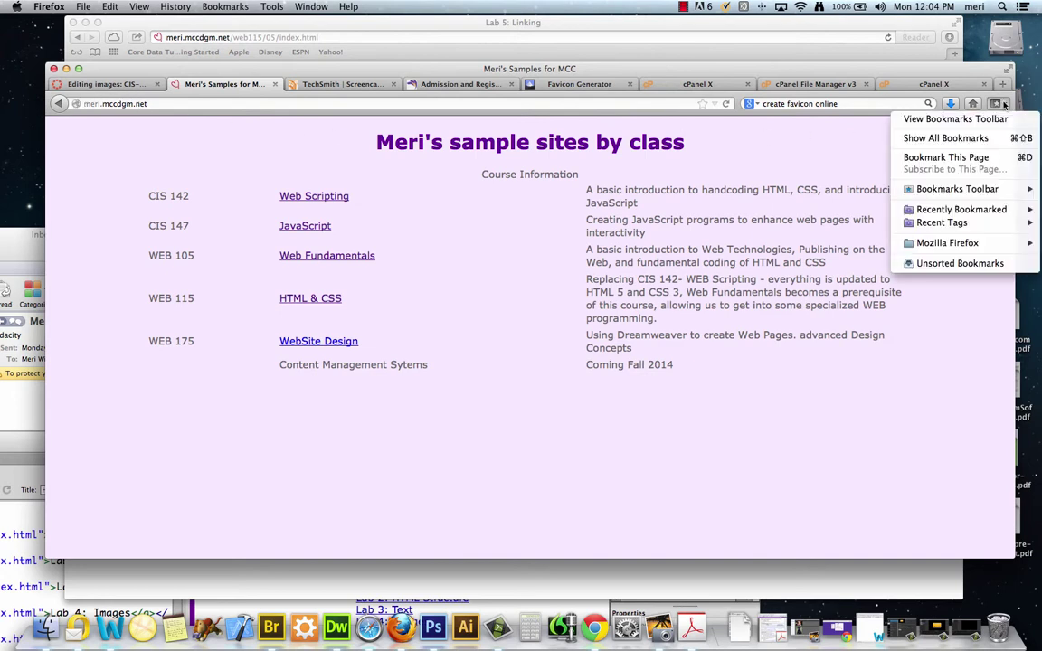
pyautogui.moveTo(919, 205)
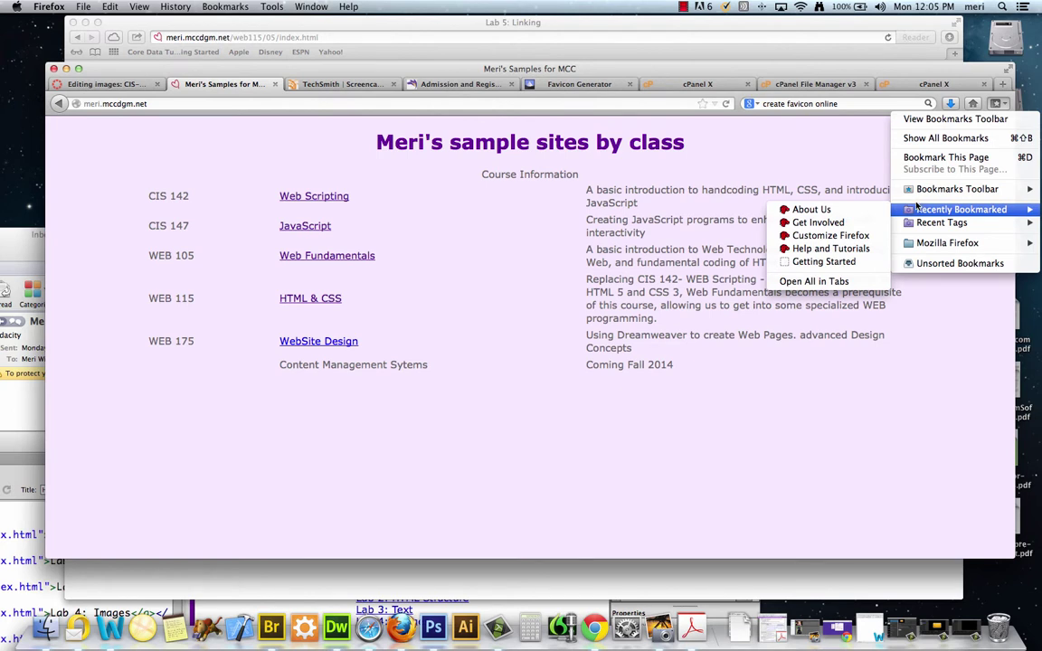
pyautogui.moveTo(918, 246)
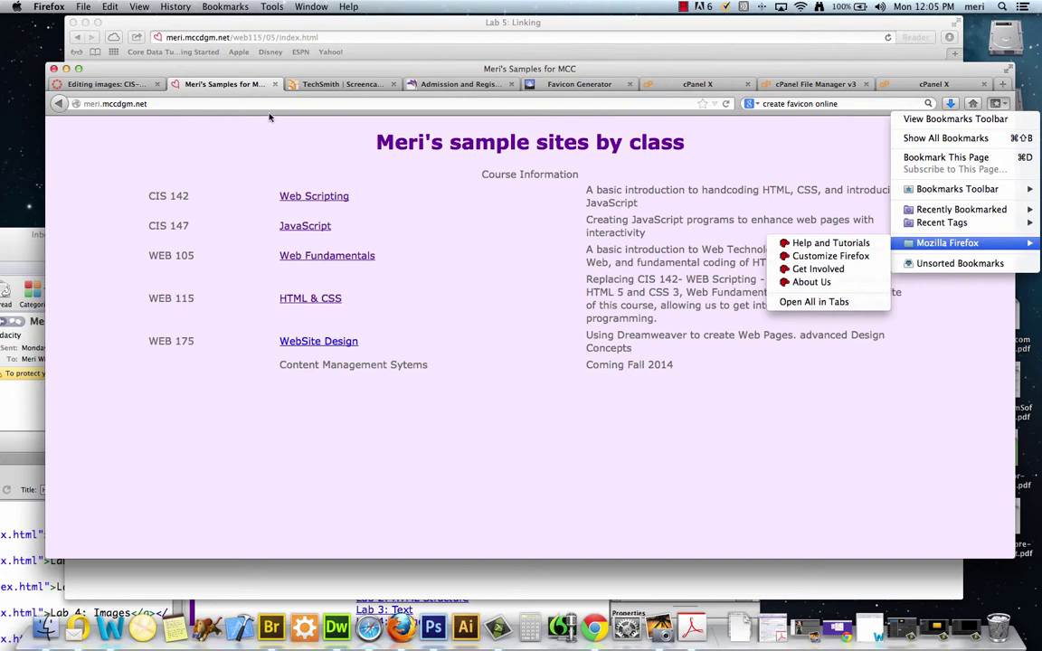
# Step: Create a new white Photoshop document of 128 × 128 pixels at 72 ppi
pyautogui.click(434, 626)
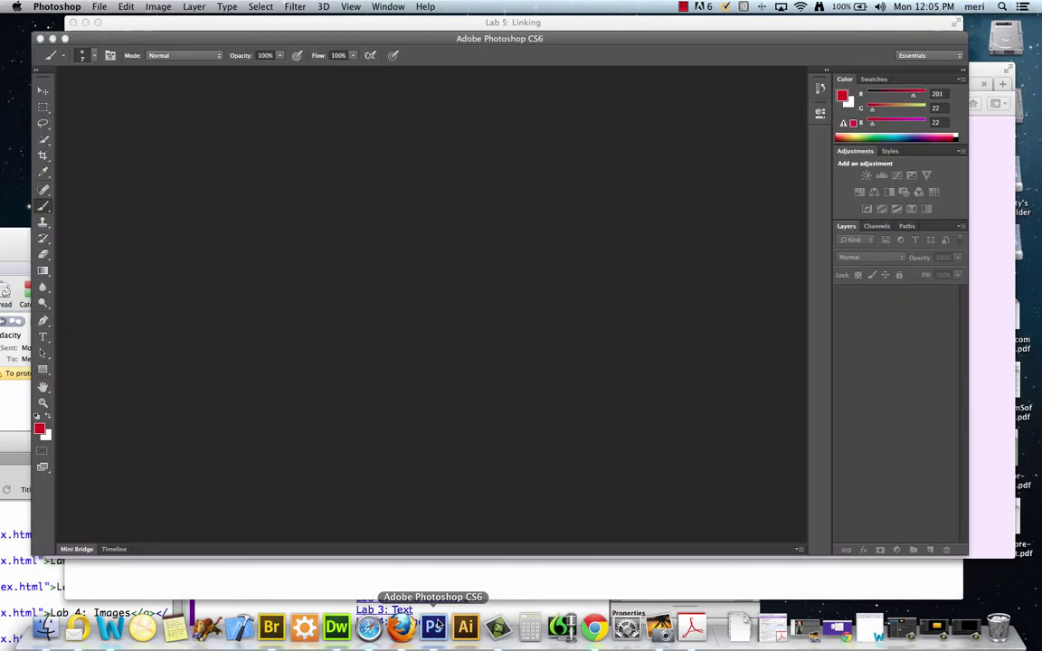
pyautogui.click(98, 8)
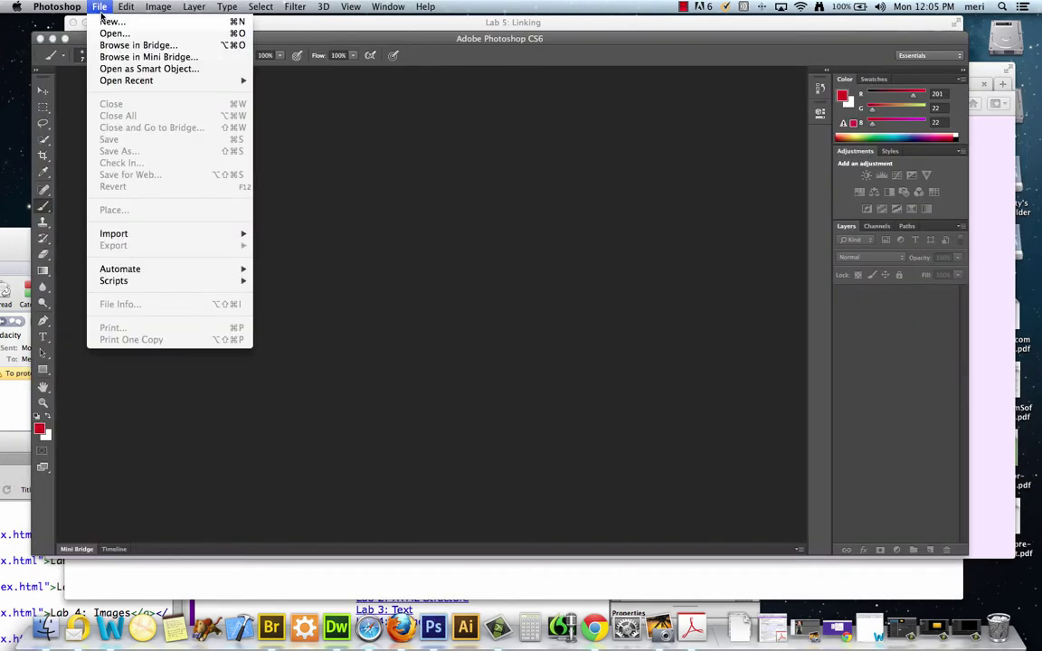
pyautogui.click(106, 21)
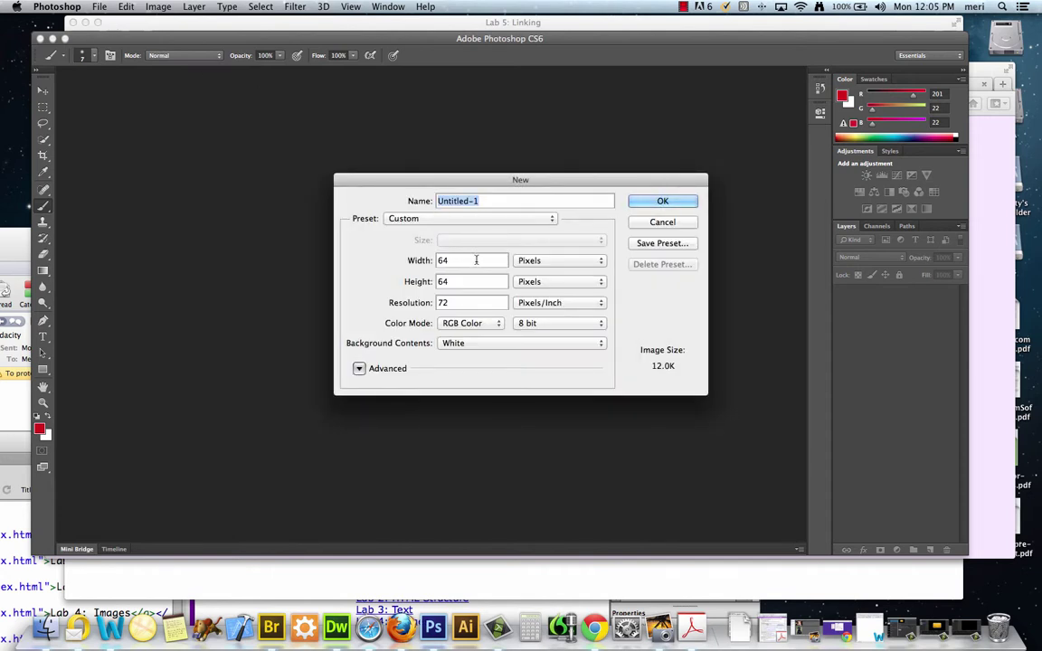
pyautogui.click(416, 261)
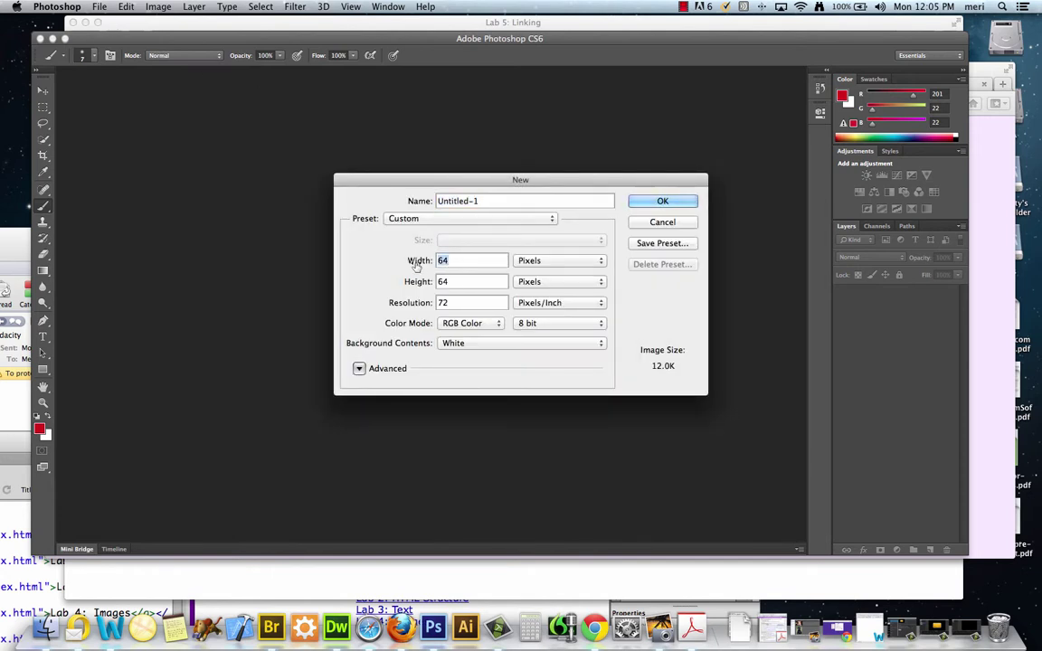
pyautogui.write('128')
pyautogui.press('BackSpace')
pyautogui.write('8')
pyautogui.press('Tab')
pyautogui.write('128')
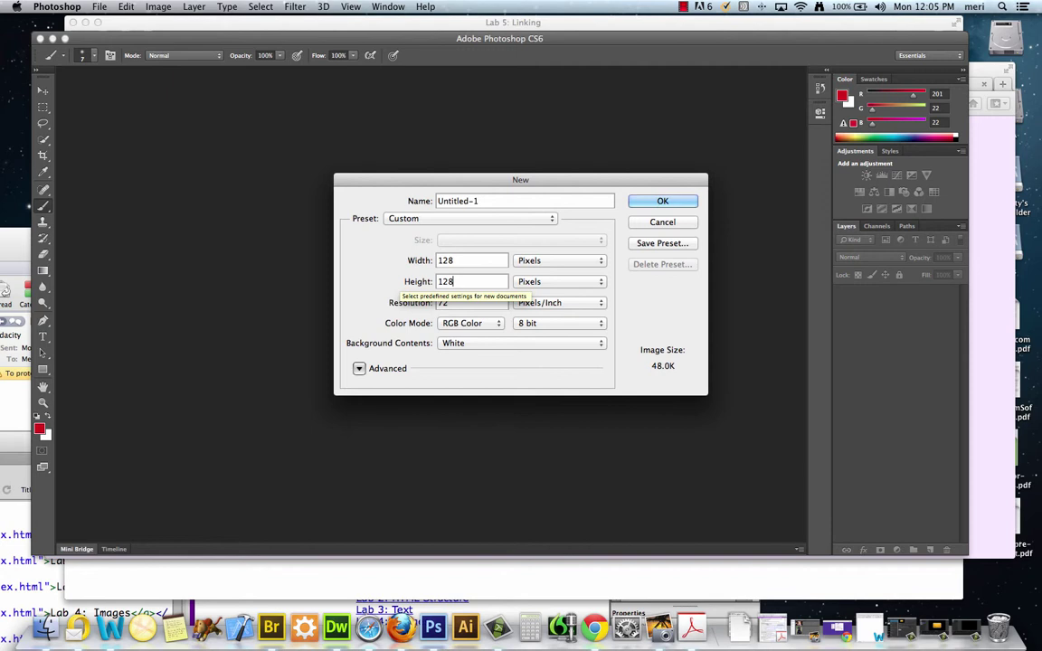
pyautogui.click(646, 201)
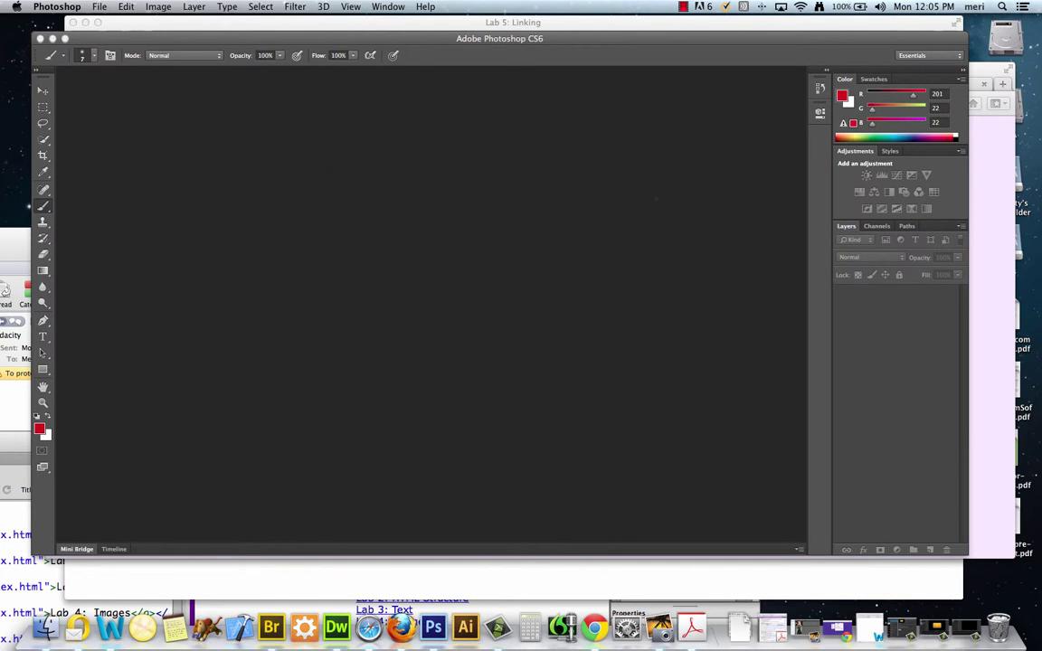
# Step: Zoom to 400% and brush a red heart outline, redoing the lopsided first attempt
pyautogui.click(354, 57)
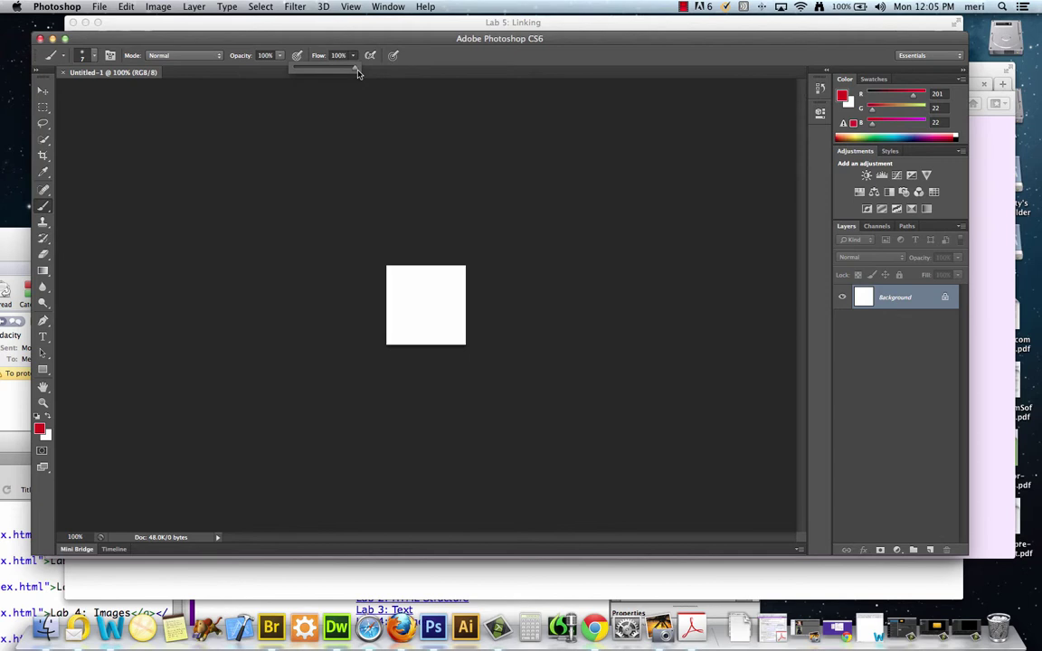
pyautogui.press('super+equal')
pyautogui.press('super+equal')
pyautogui.press('super+equal')
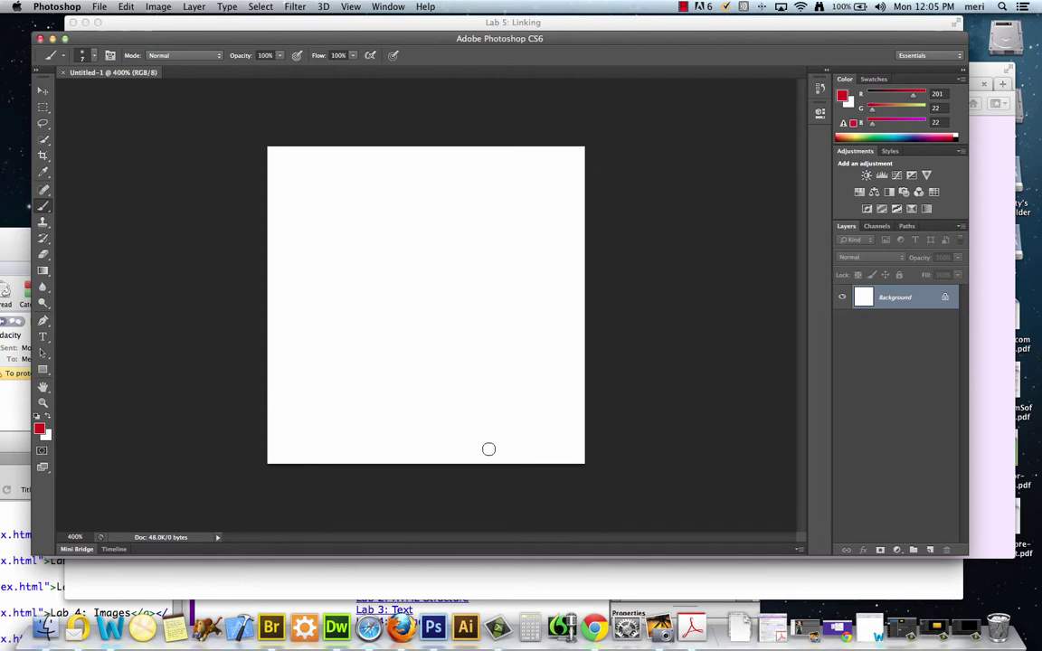
pyautogui.moveTo(491, 448)
pyautogui.mouseDown()
pyautogui.moveTo(404, 409)
pyautogui.moveTo(308, 328)
pyautogui.moveTo(287, 256)
pyautogui.moveTo(308, 220)
pyautogui.moveTo(356, 209)
pyautogui.moveTo(385, 235)
pyautogui.moveTo(391, 194)
pyautogui.moveTo(486, 183)
pyautogui.moveTo(505, 197)
pyautogui.moveTo(517, 313)
pyautogui.moveTo(502, 452)
pyautogui.mouseUp()
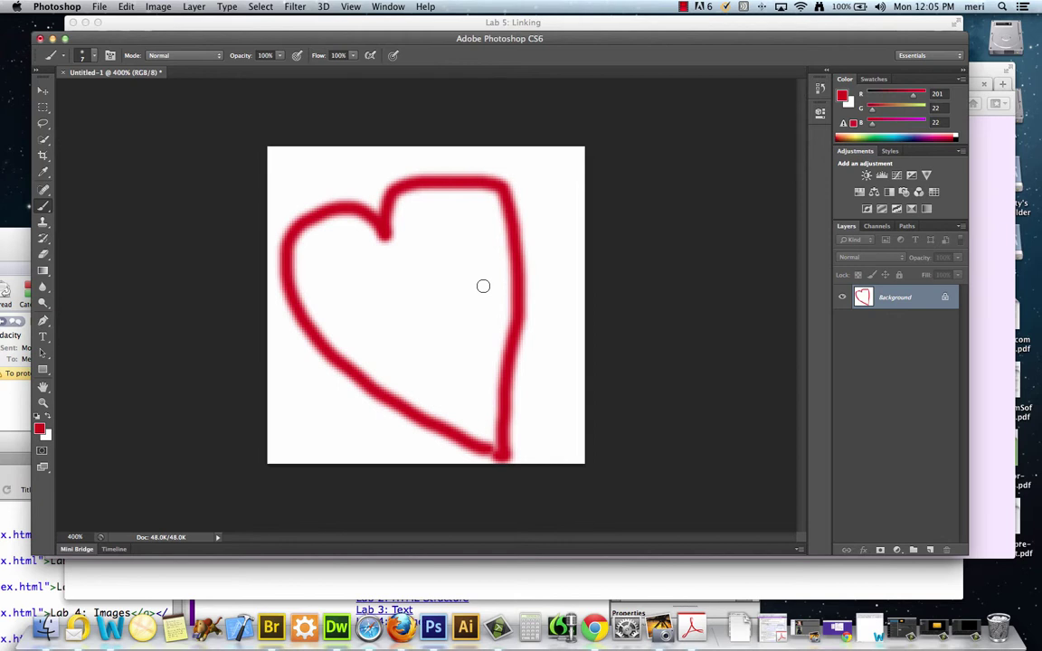
pyautogui.press('super+z')
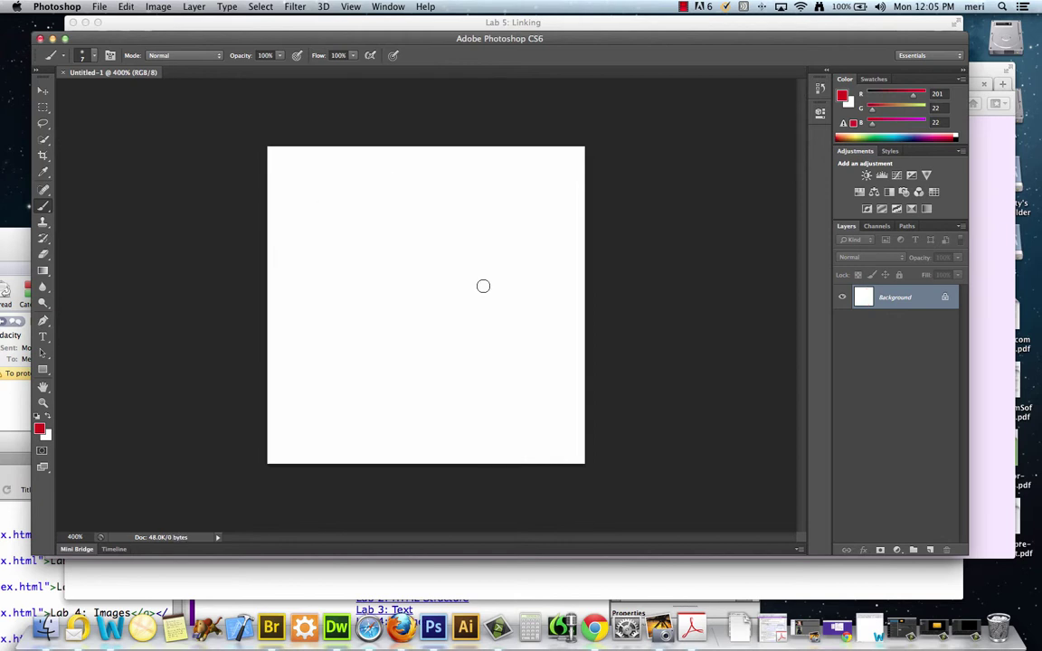
pyautogui.moveTo(542, 442)
pyautogui.mouseDown()
pyautogui.moveTo(419, 414)
pyautogui.moveTo(376, 388)
pyautogui.moveTo(336, 356)
pyautogui.moveTo(318, 320)
pyautogui.moveTo(326, 284)
pyautogui.moveTo(384, 254)
pyautogui.moveTo(427, 285)
pyautogui.moveTo(441, 196)
pyautogui.moveTo(505, 192)
pyautogui.moveTo(531, 230)
pyautogui.moveTo(544, 440)
pyautogui.mouseUp()
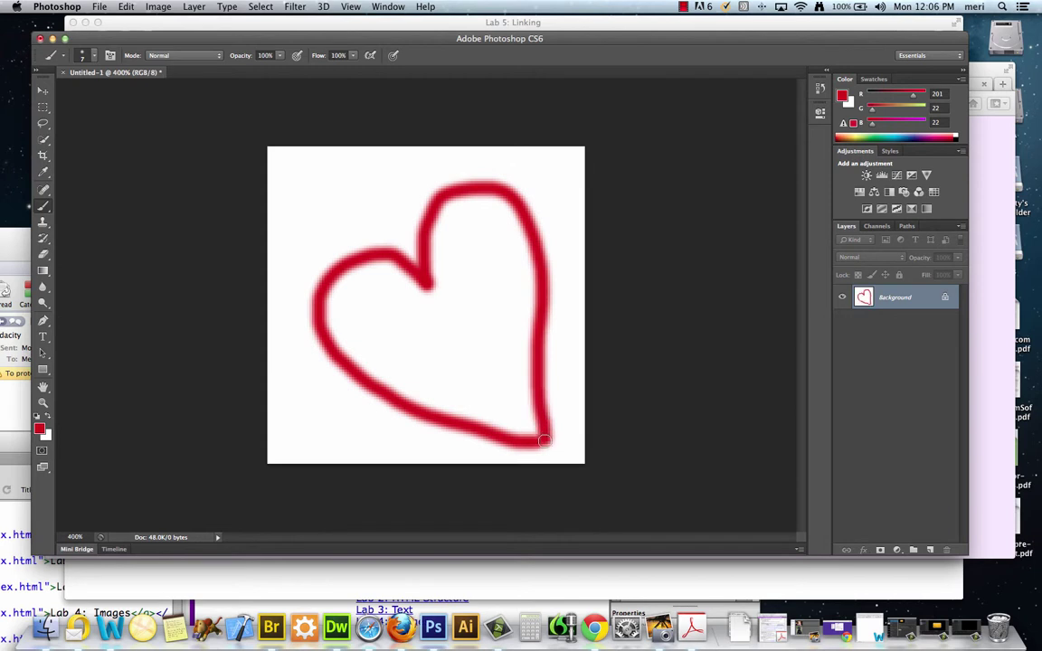
# Step: Export the heart with Save for Web as favicon.jpg on the Desktop, overwriting the old file
pyautogui.click(99, 6)
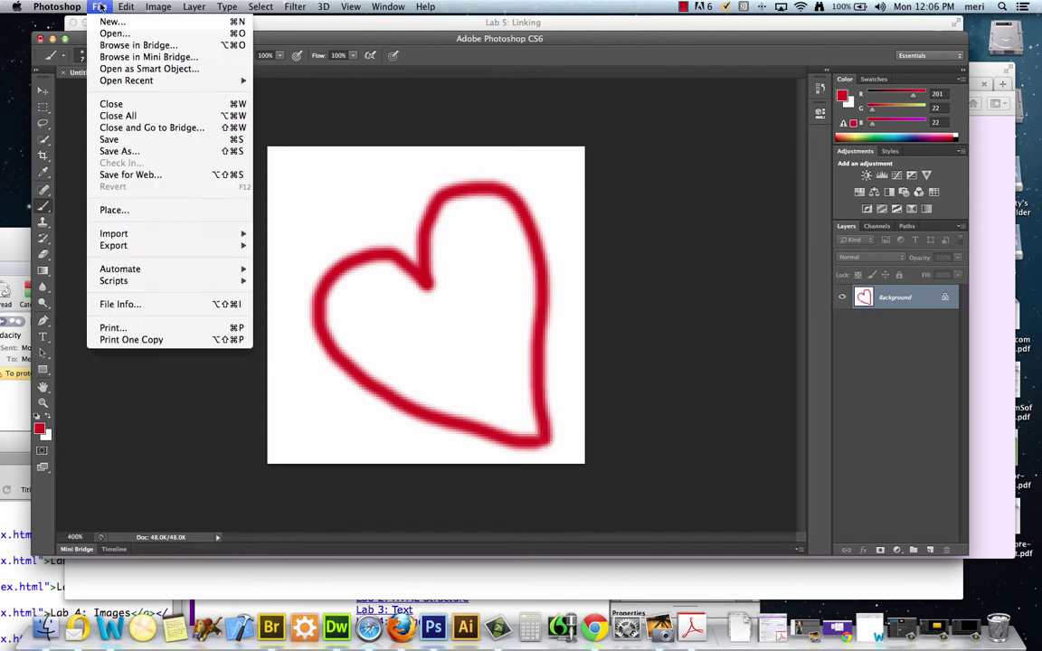
pyautogui.click(135, 175)
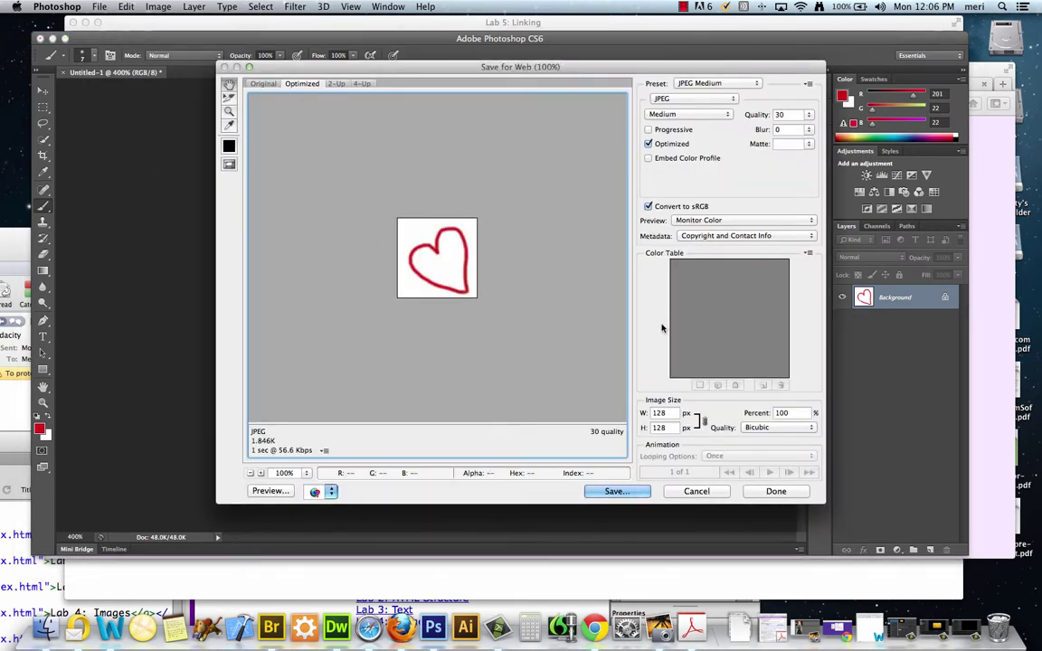
pyautogui.click(615, 492)
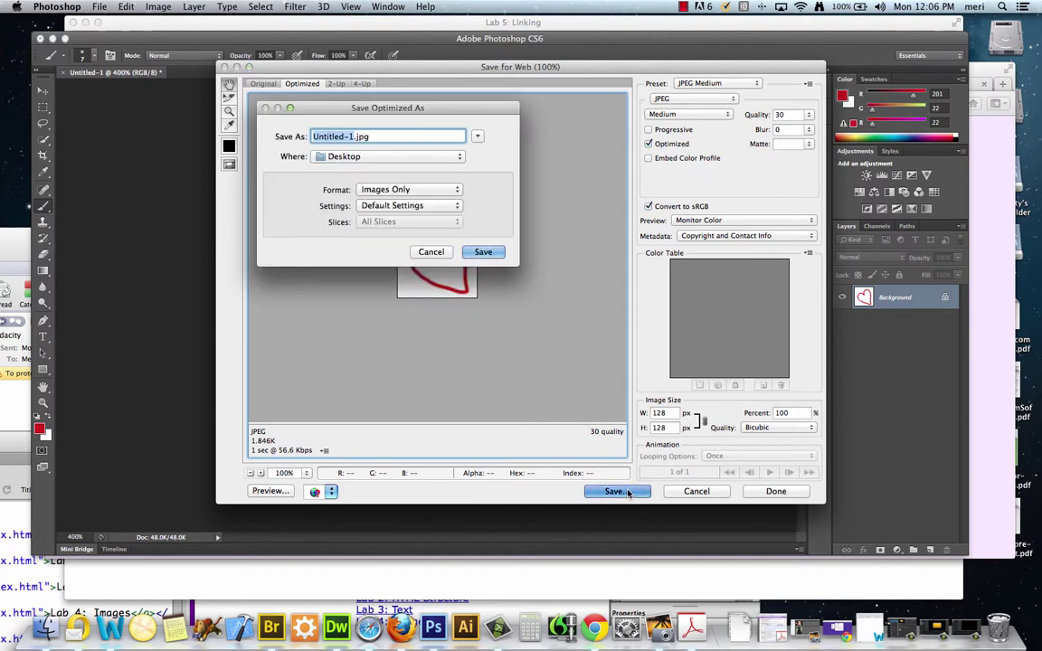
pyautogui.write('favicon')
pyautogui.click(486, 252)
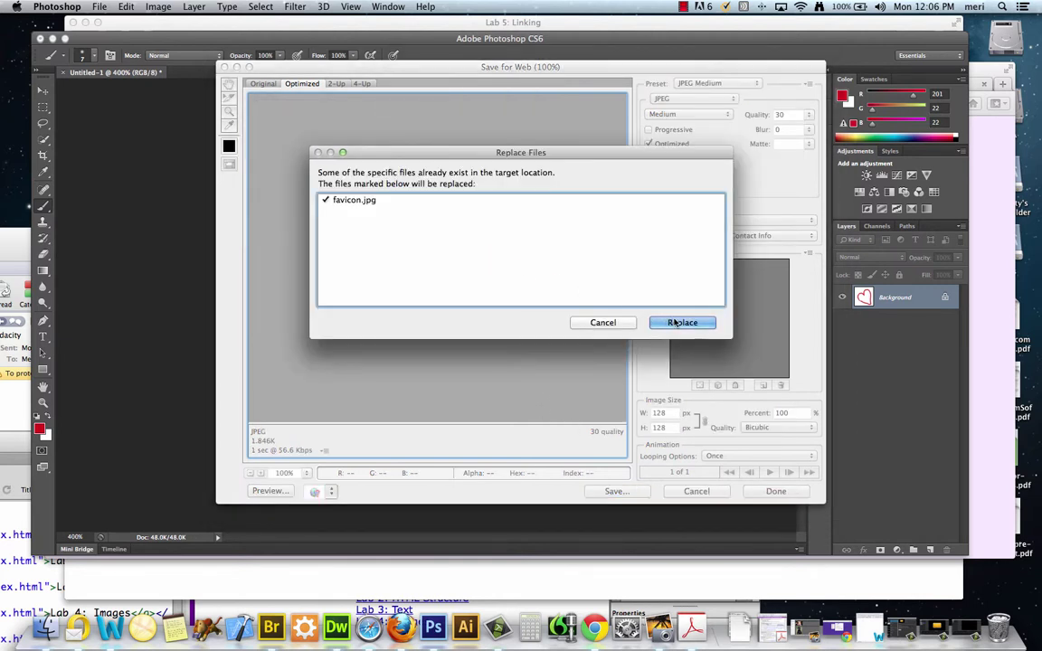
pyautogui.click(677, 323)
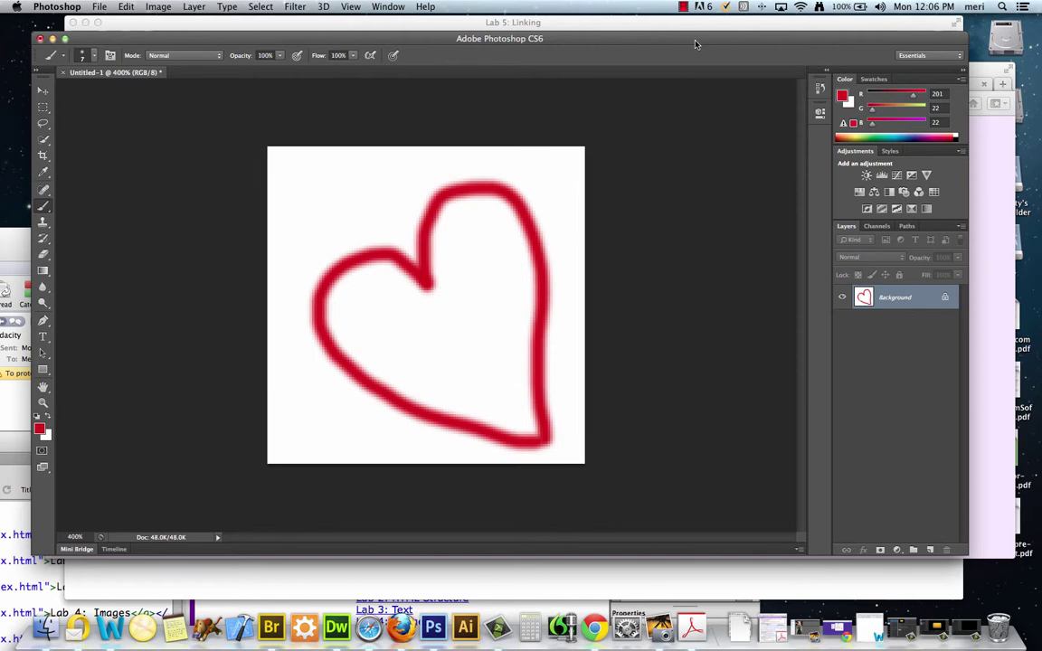
# Step: Upload favicon.jpg to Favicon Generator and convert it into a heart favicon
pyautogui.moveTo(696, 44); pyautogui.dragTo(699, 211)
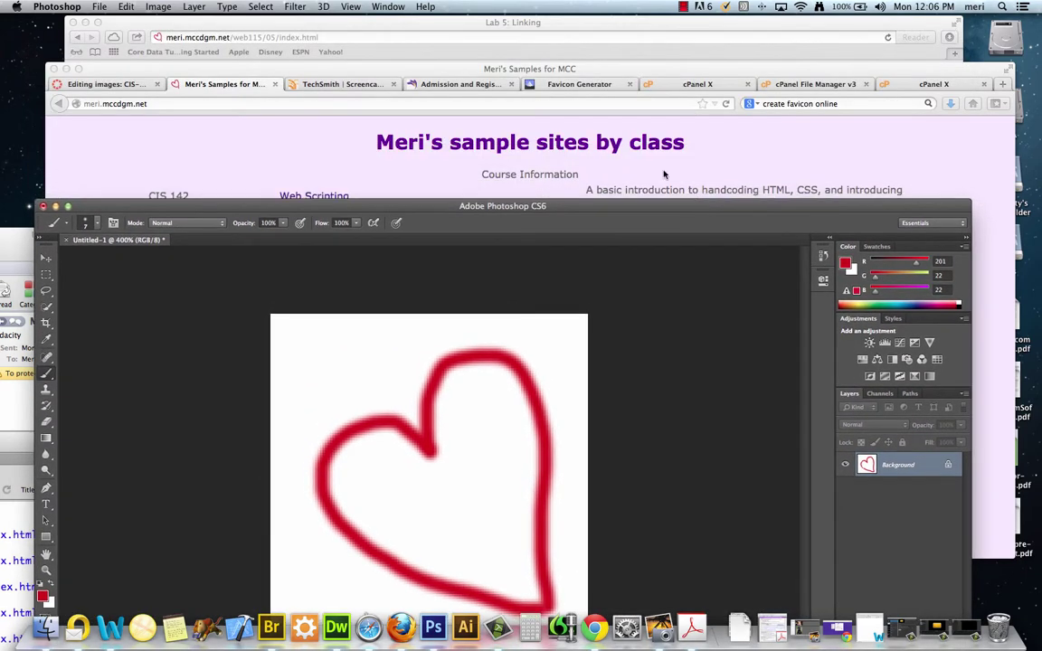
pyautogui.click(530, 84)
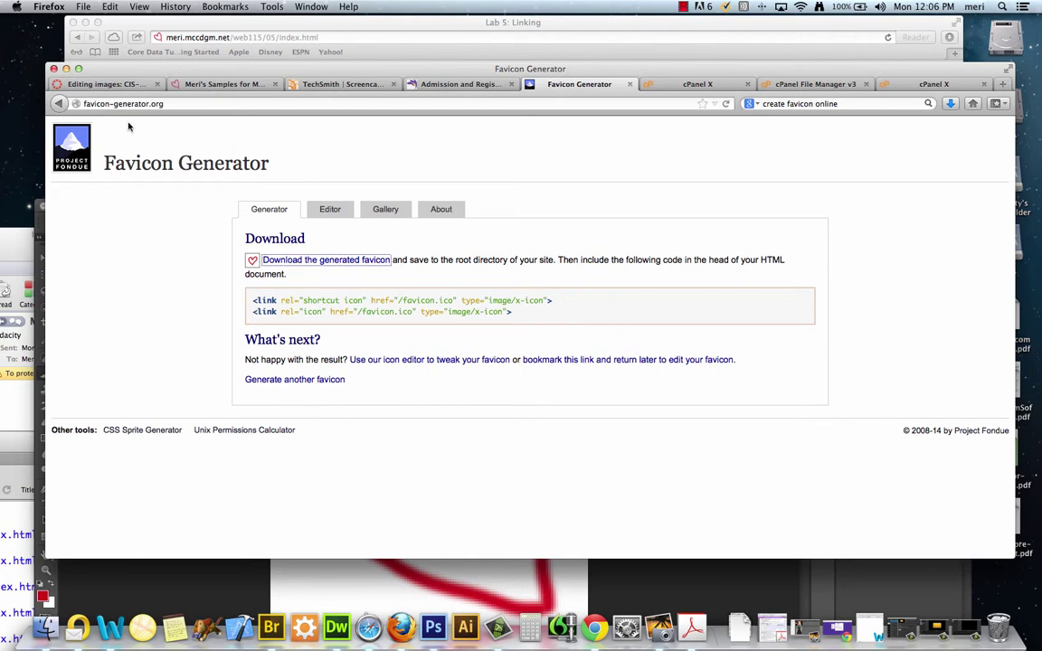
pyautogui.click(58, 104)
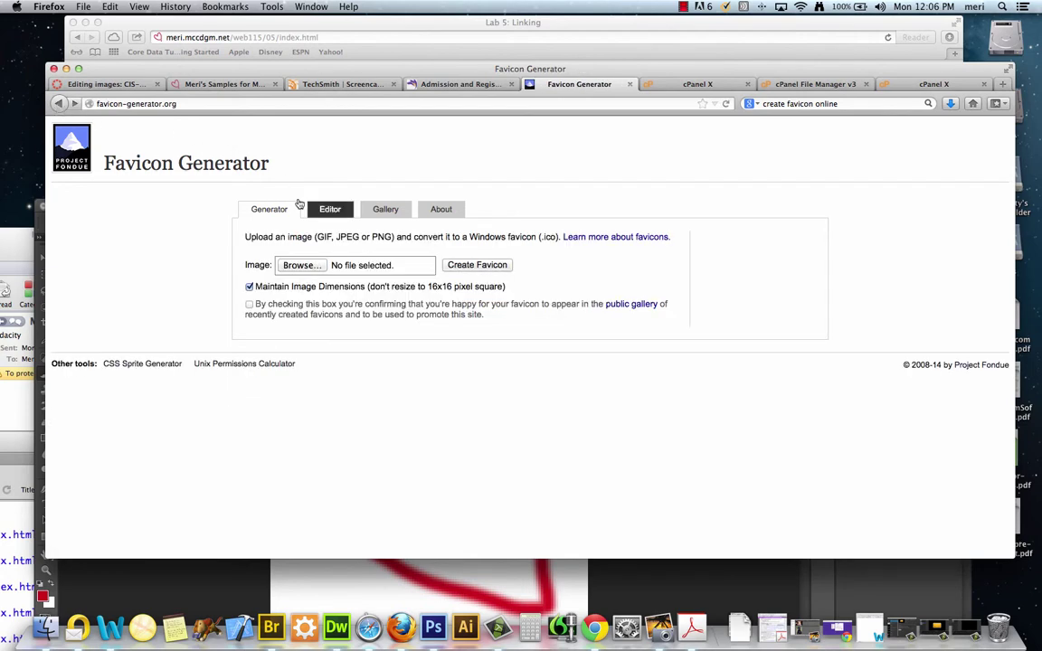
pyautogui.click(301, 265)
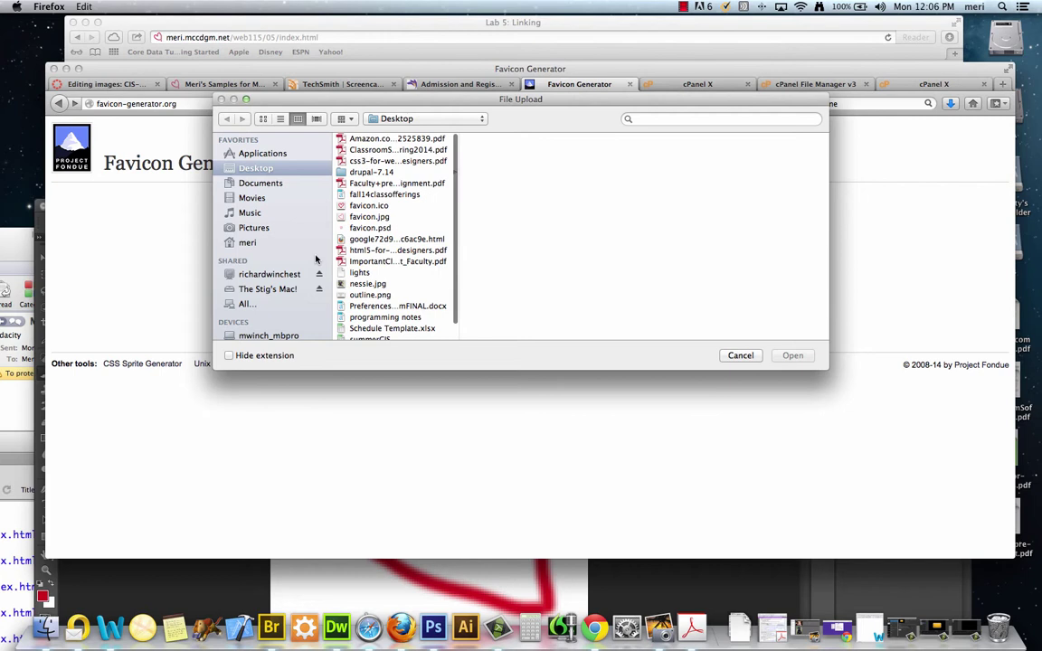
pyautogui.click(380, 218)
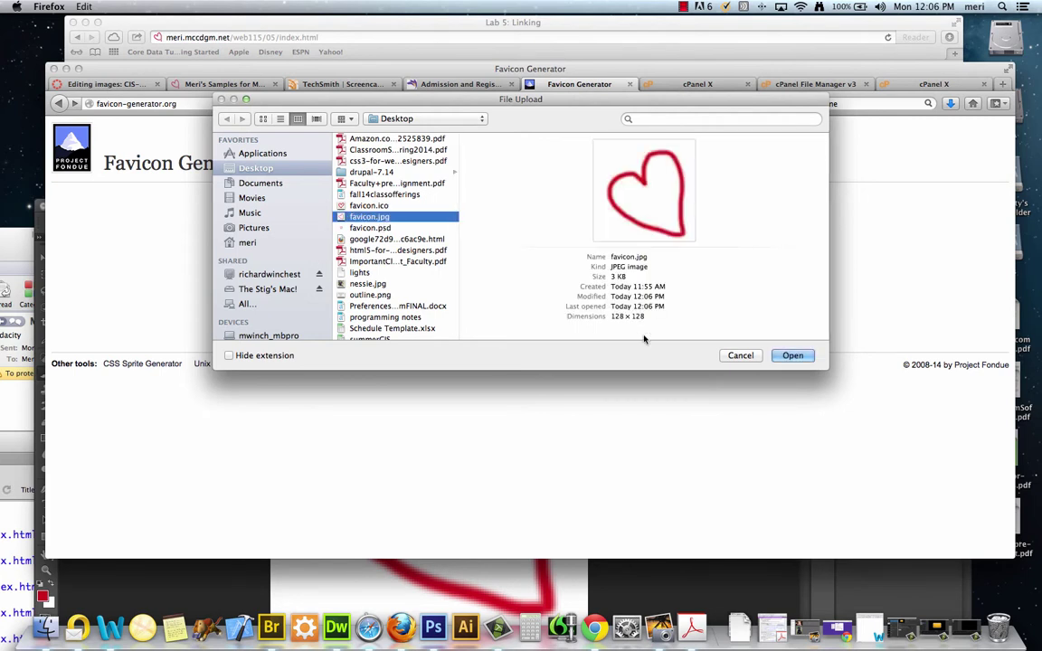
pyautogui.click(793, 356)
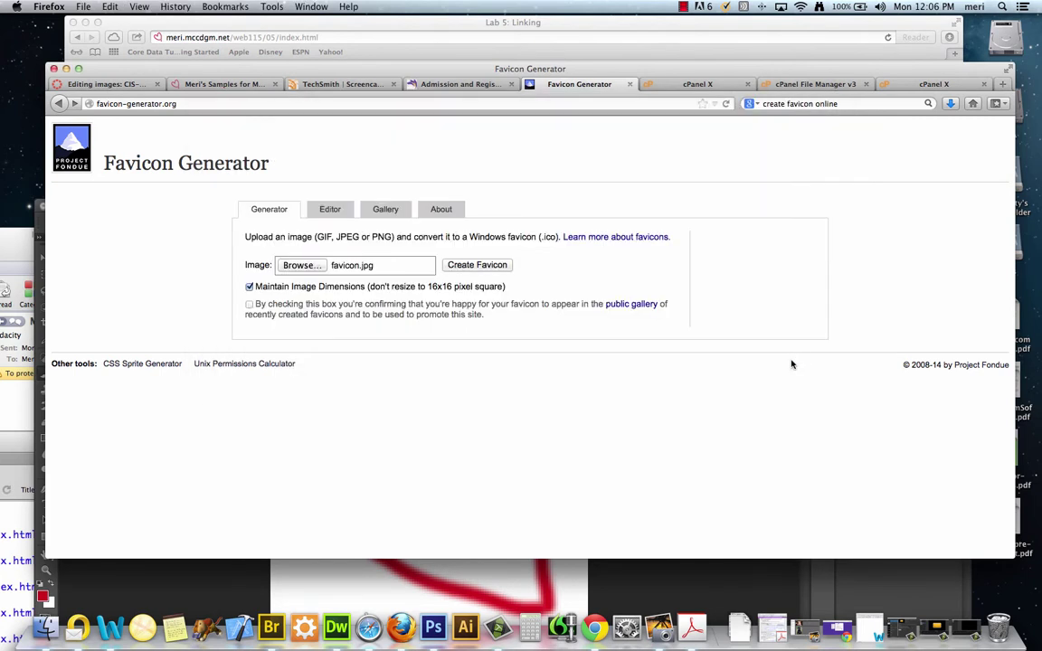
pyautogui.click(494, 267)
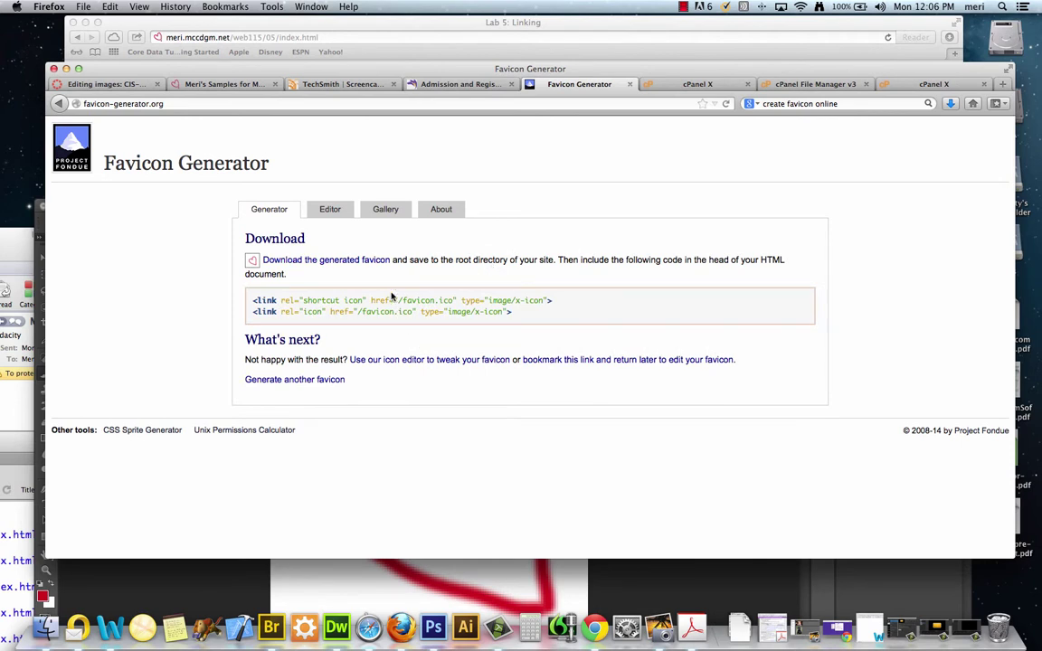
# Step: Download the generated favicon.ico and drag it from Downloads over the older favicon.ico
pyautogui.click(335, 262)
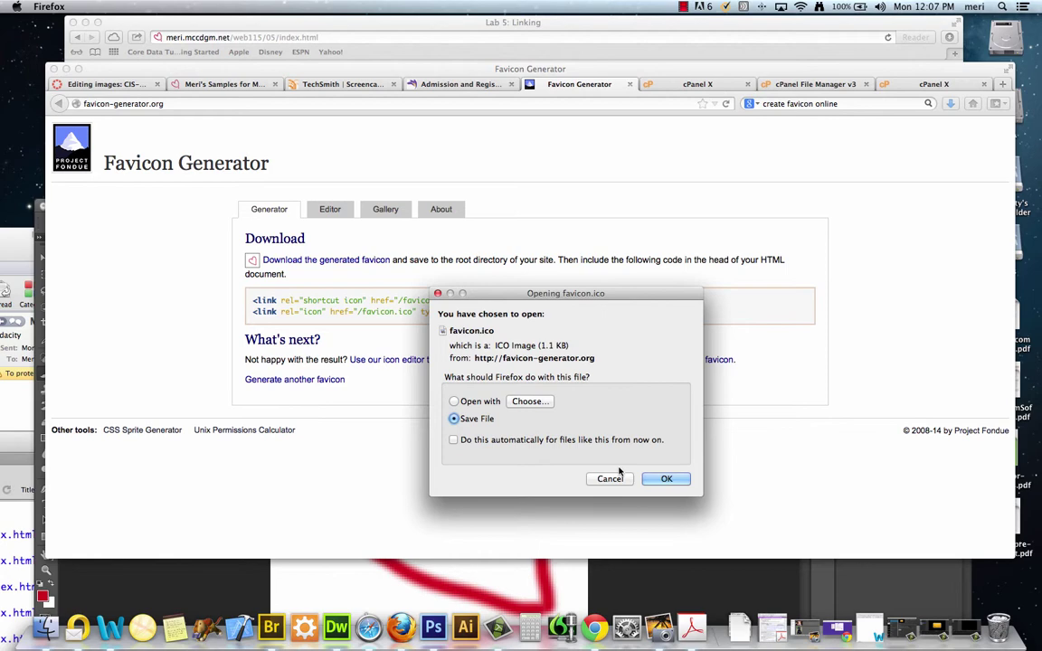
pyautogui.click(668, 479)
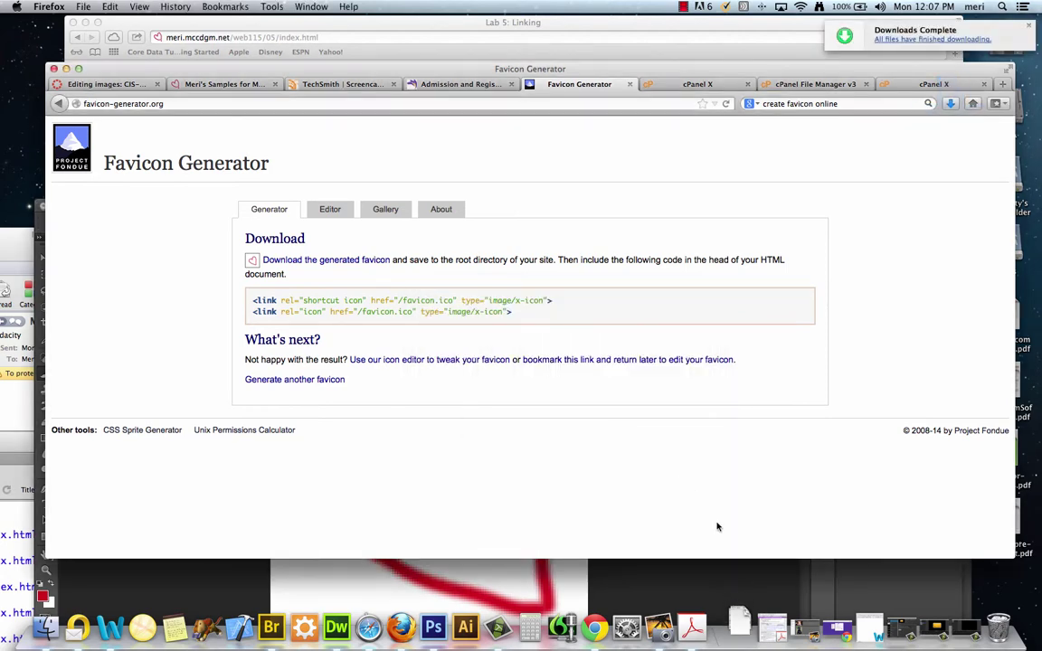
pyautogui.click(740, 623)
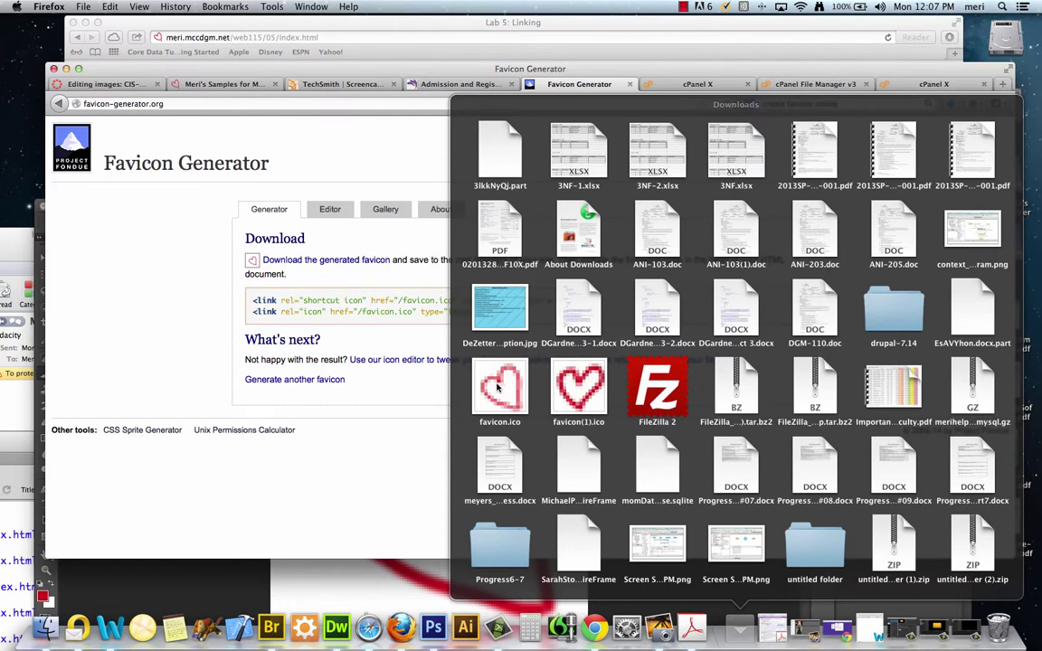
pyautogui.moveTo(497, 387); pyautogui.dragTo(27, 48)
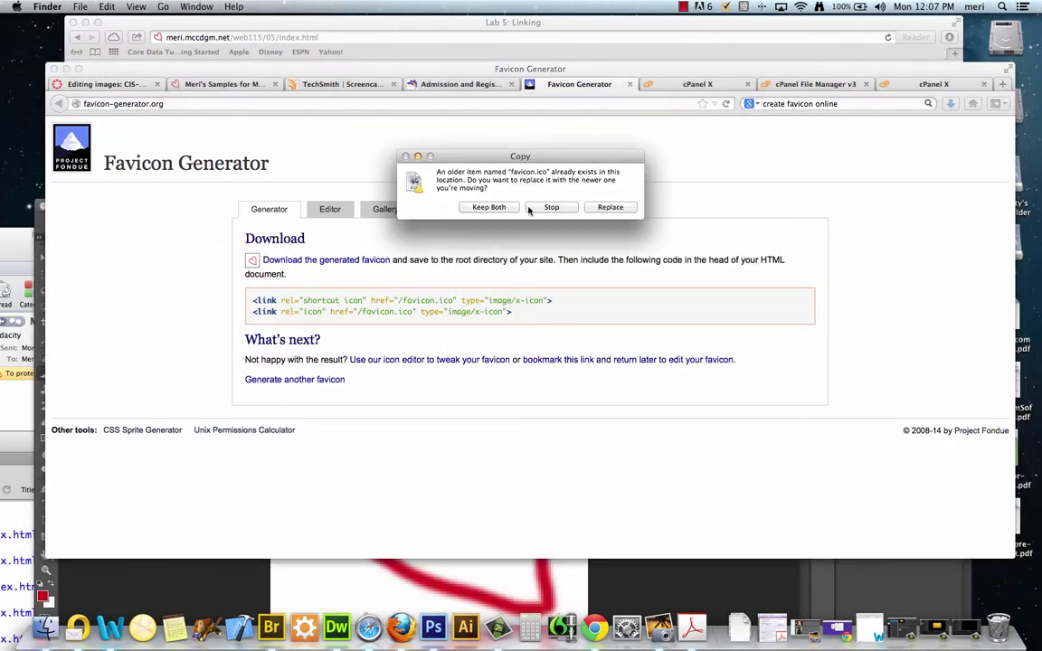
pyautogui.click(608, 207)
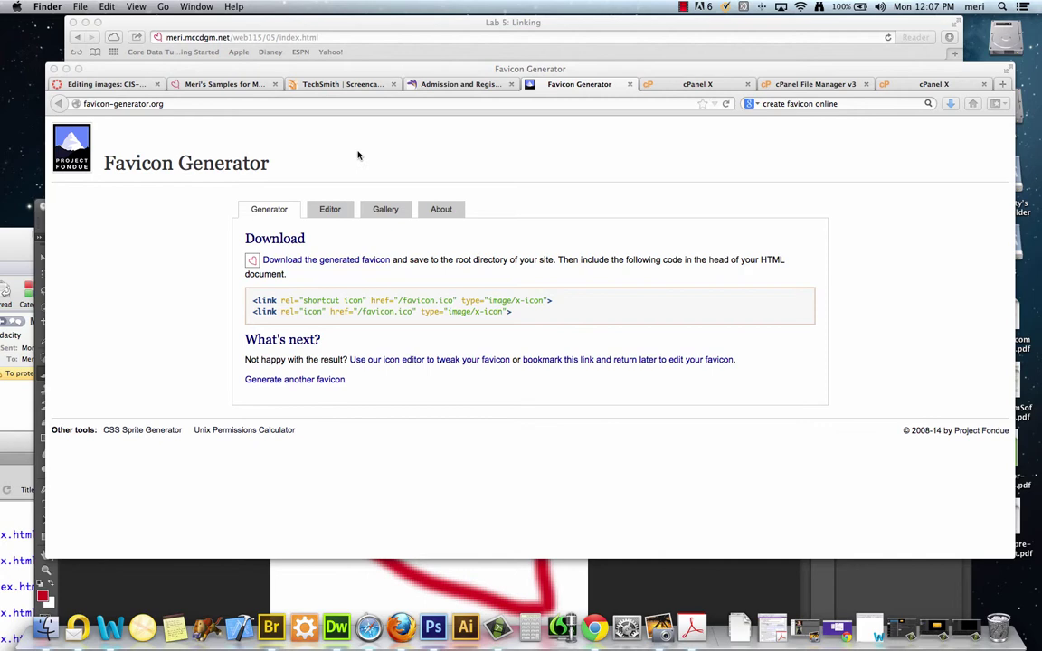
# Step: Upload the Desktop favicon.ico into public_html, confirming overwrite of the server copy
pyautogui.click(793, 84)
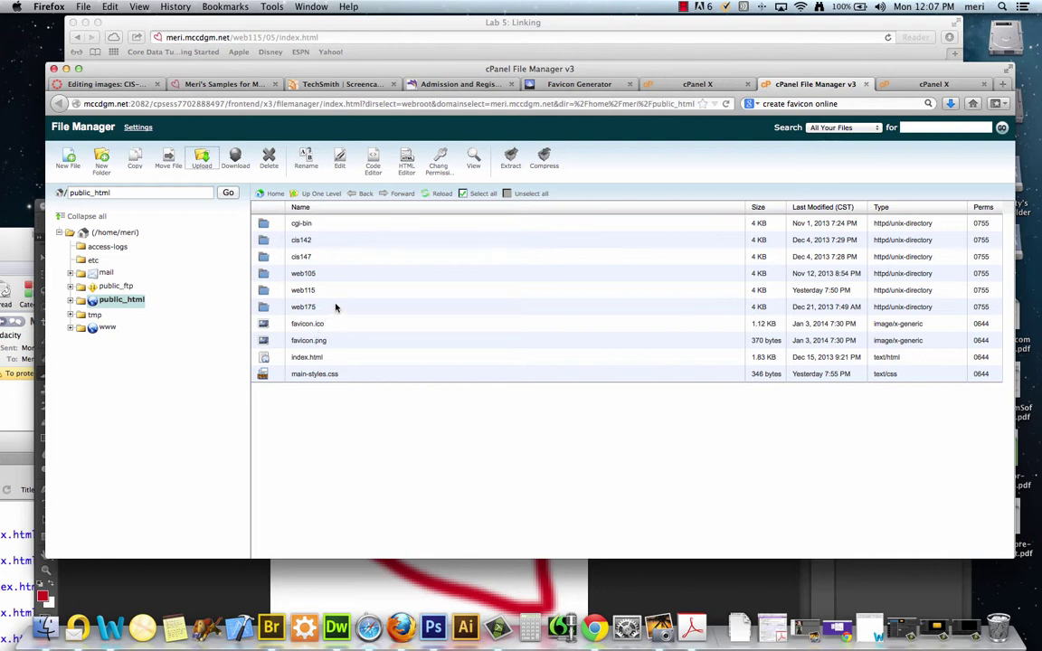
pyautogui.click(203, 164)
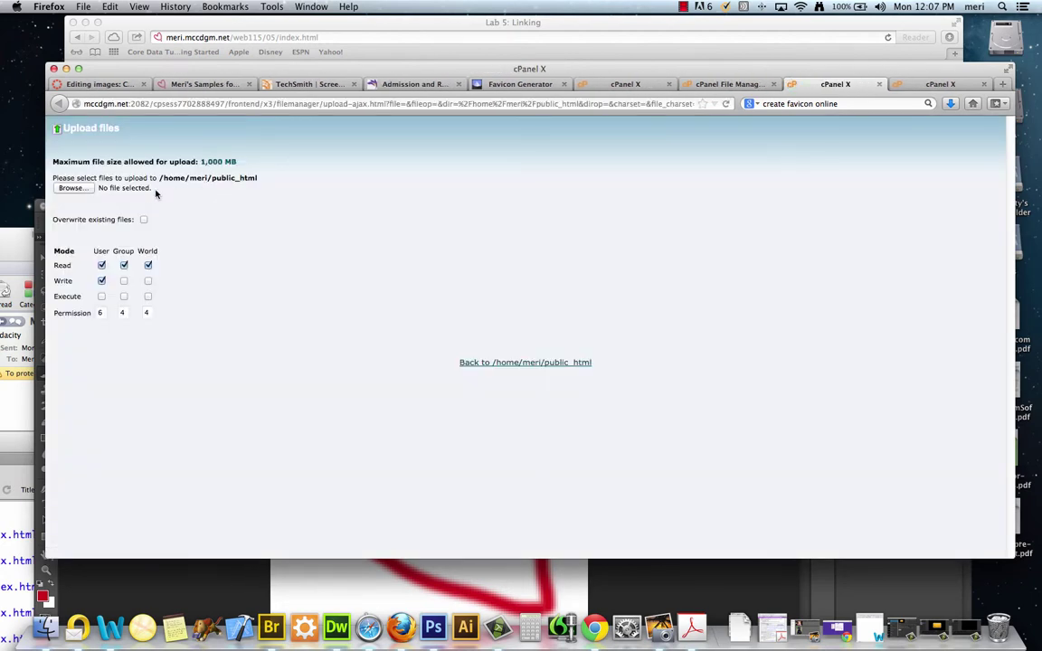
pyautogui.click(73, 187)
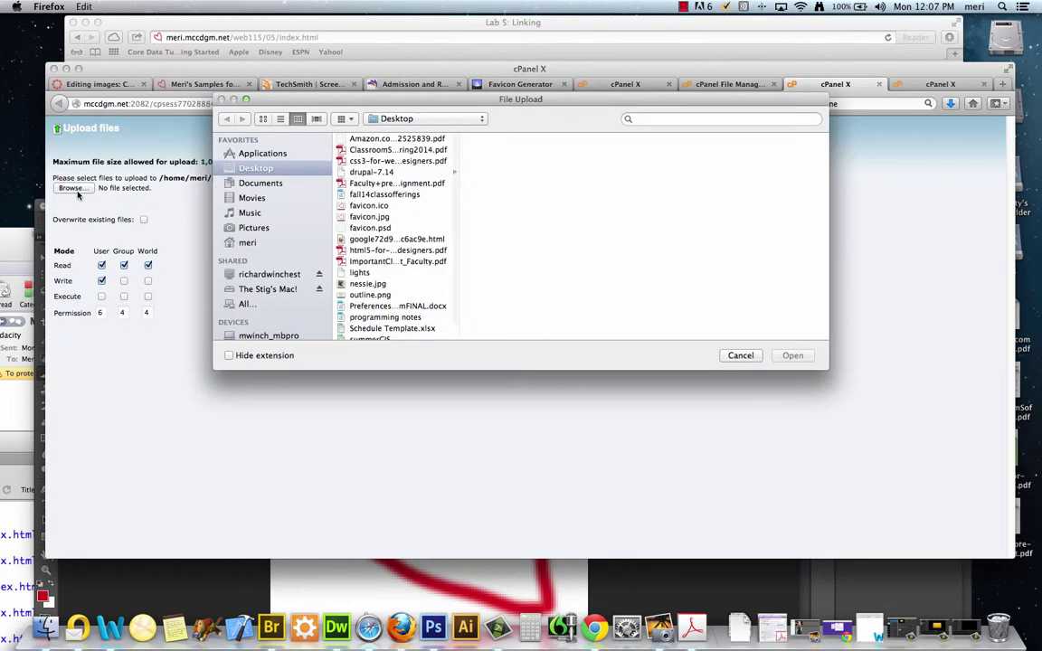
pyautogui.click(380, 206)
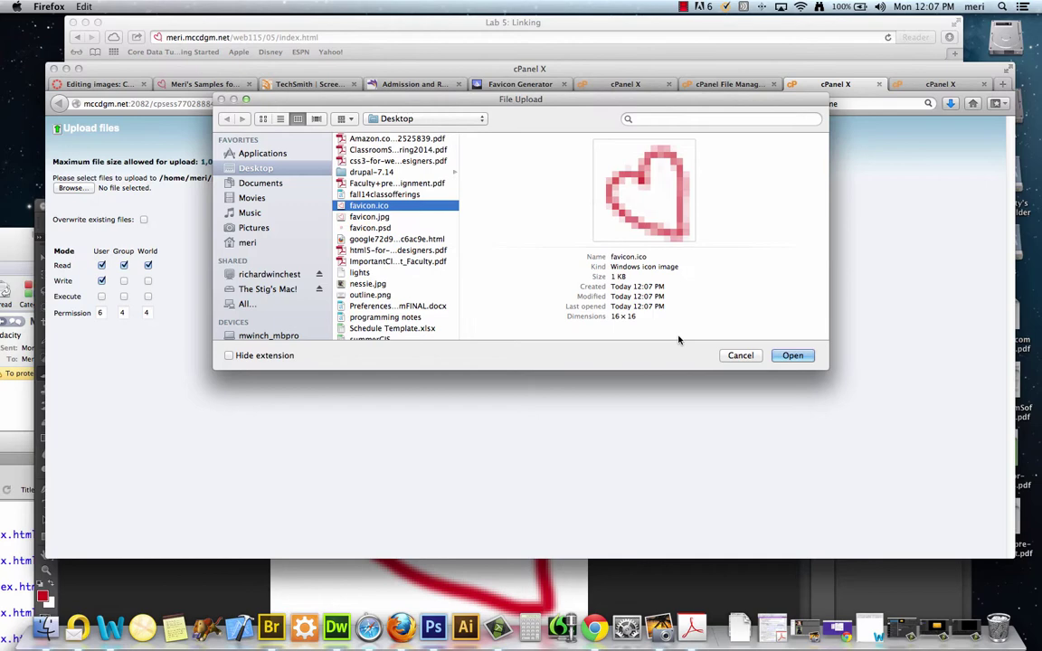
pyautogui.click(792, 356)
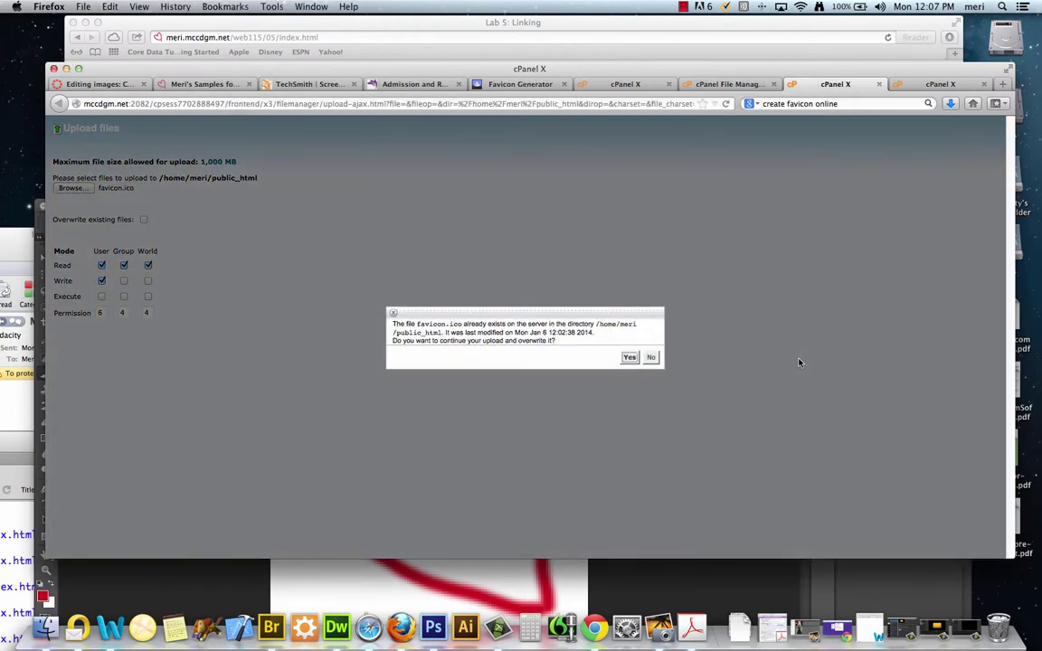
pyautogui.click(629, 359)
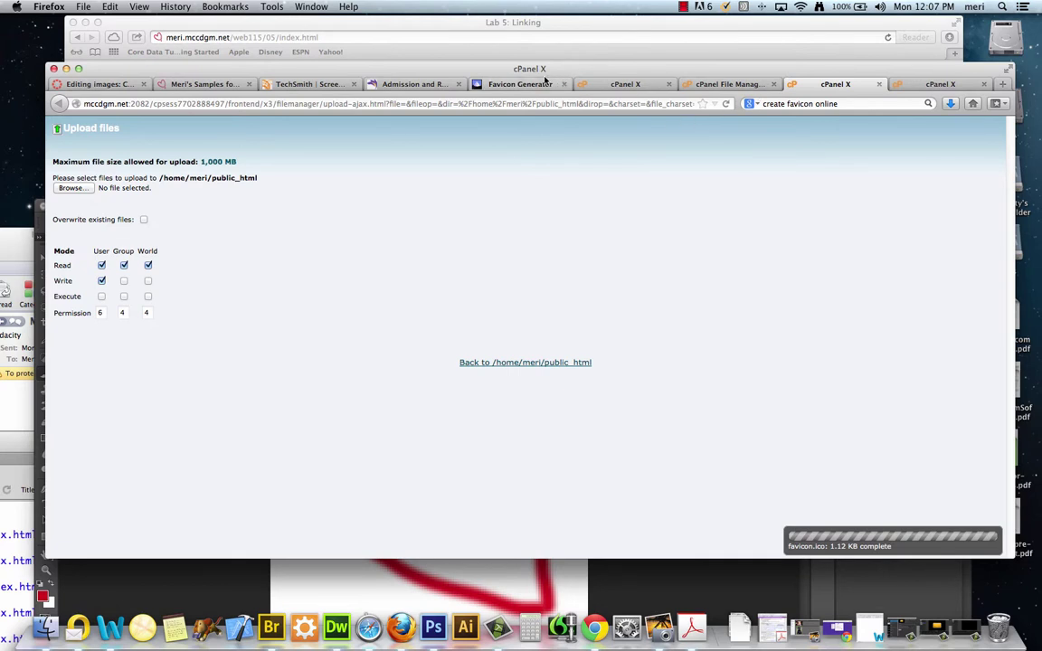
# Step: Load meri.mccdgm.net in Chrome via the autocompleted 'meri.mcc' address to check the favicon
pyautogui.click(226, 84)
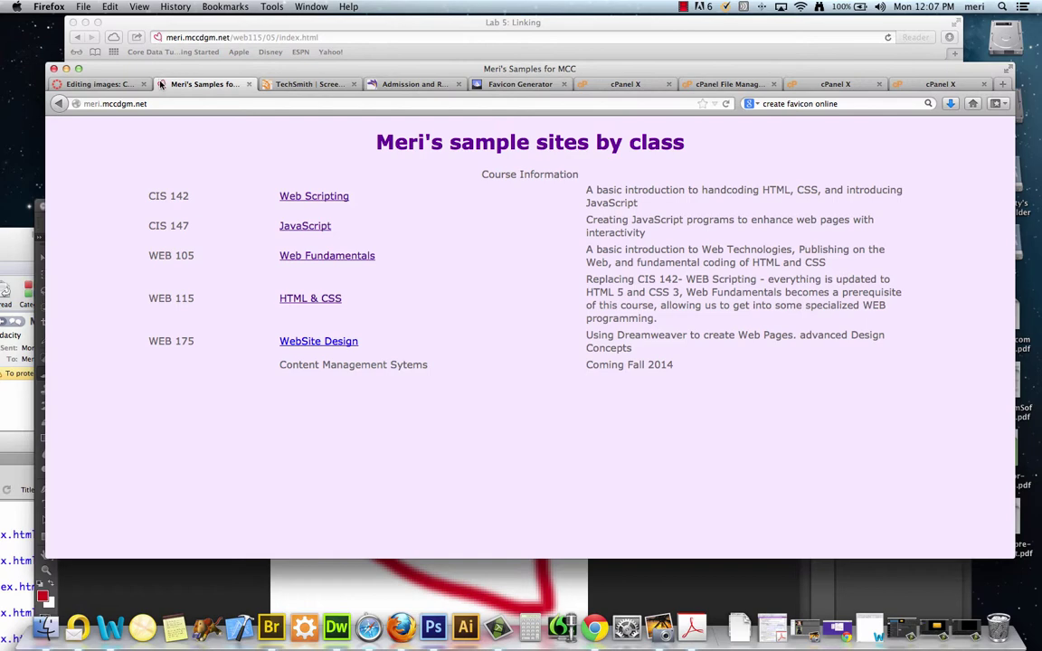
pyautogui.click(594, 627)
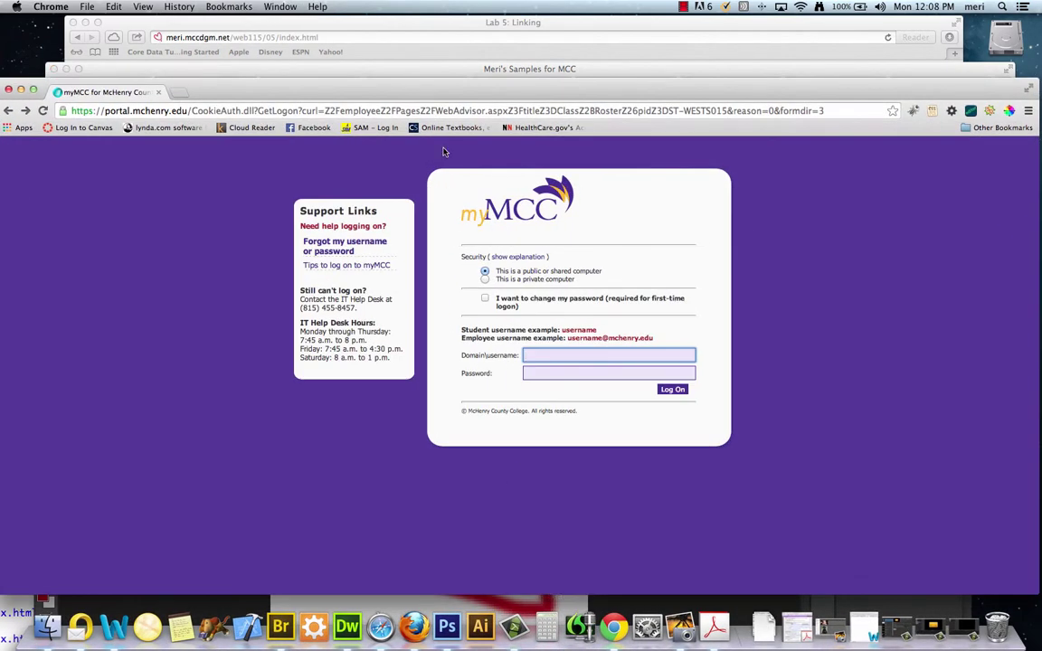
pyautogui.click(447, 110)
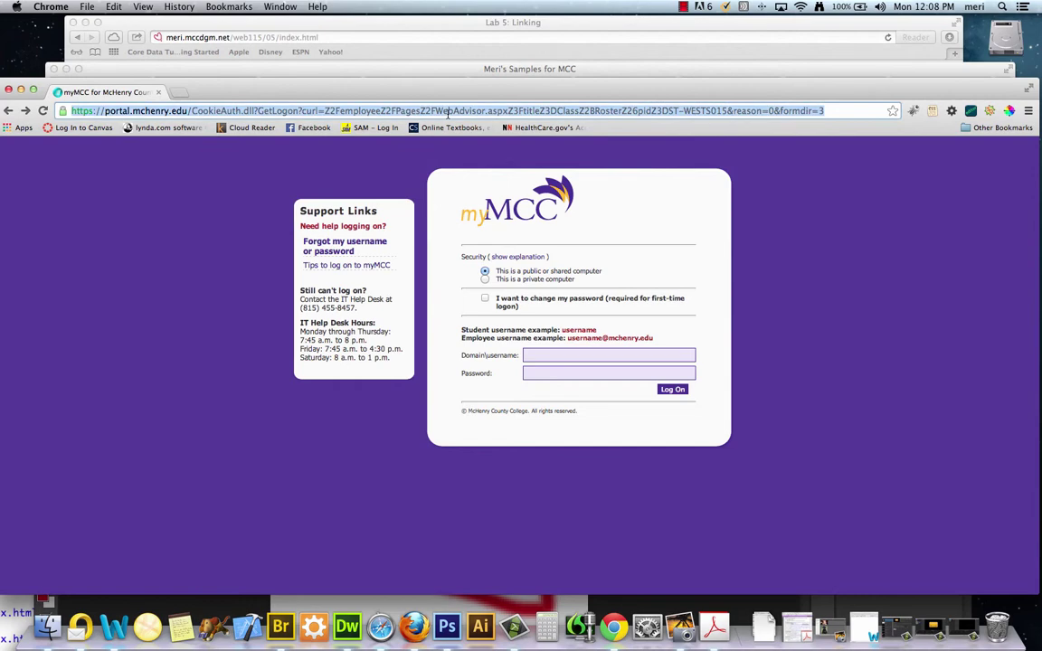
pyautogui.write('meri.mcc')
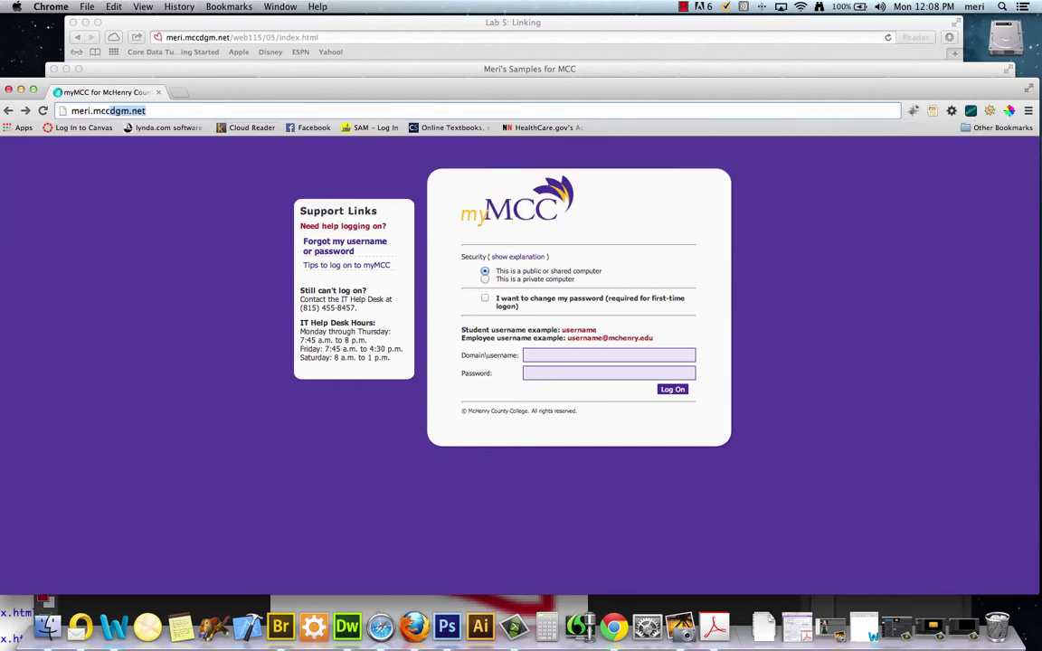
pyautogui.press('Return')
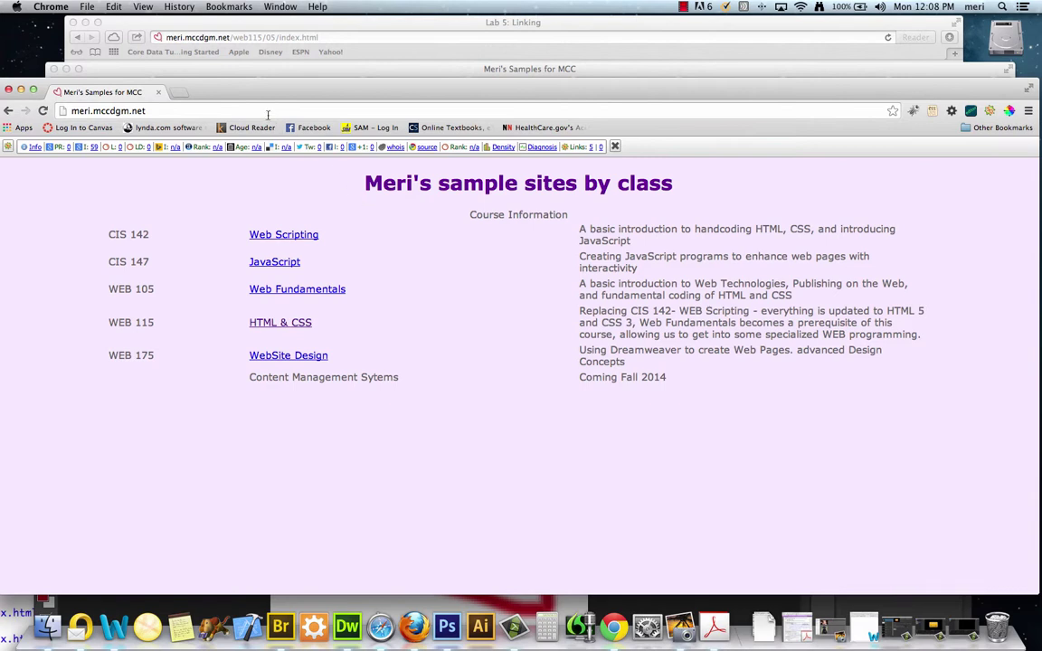
# Step: Search 'create favicon' in a new Chrome tab and open the favicon.ico Generator result
pyautogui.click(180, 93)
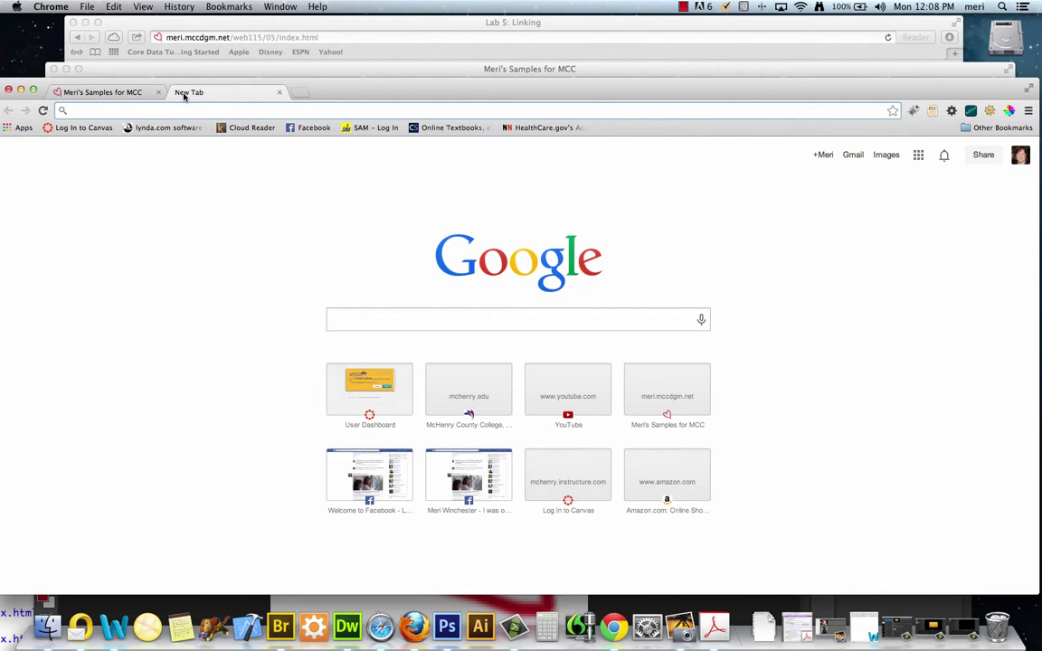
pyautogui.click(344, 317)
pyautogui.write('cre')
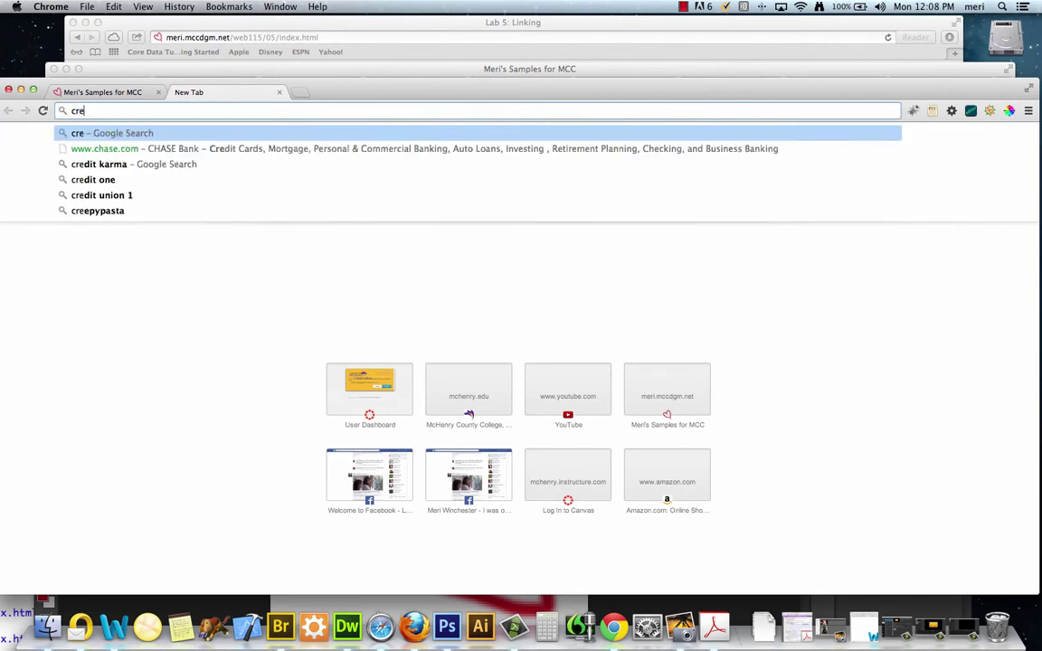
pyautogui.write('ate favicon')
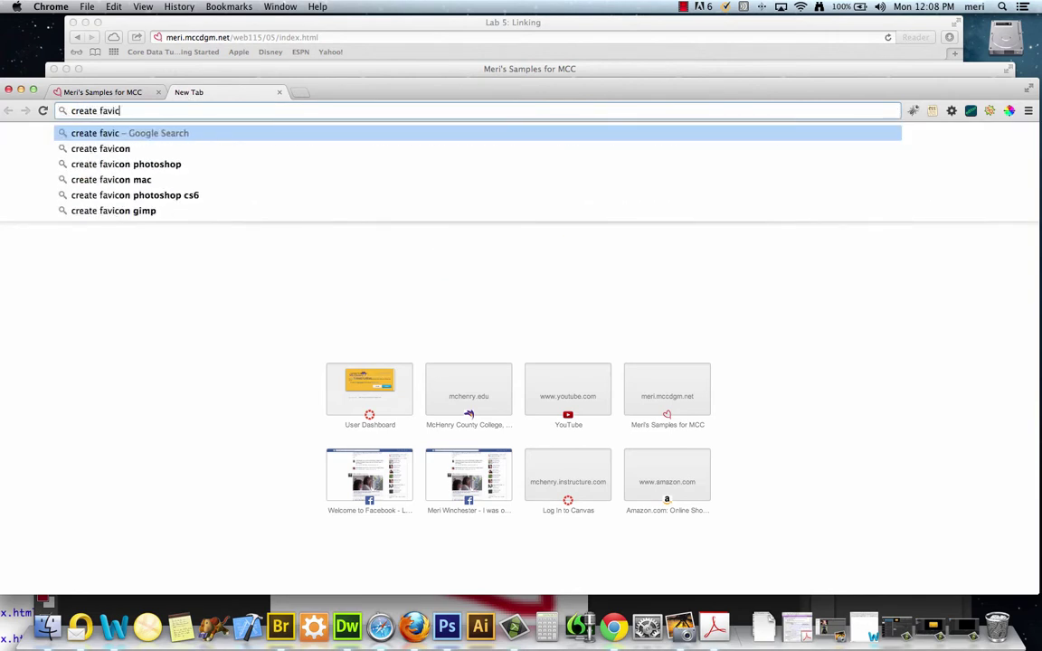
pyautogui.press('Return')
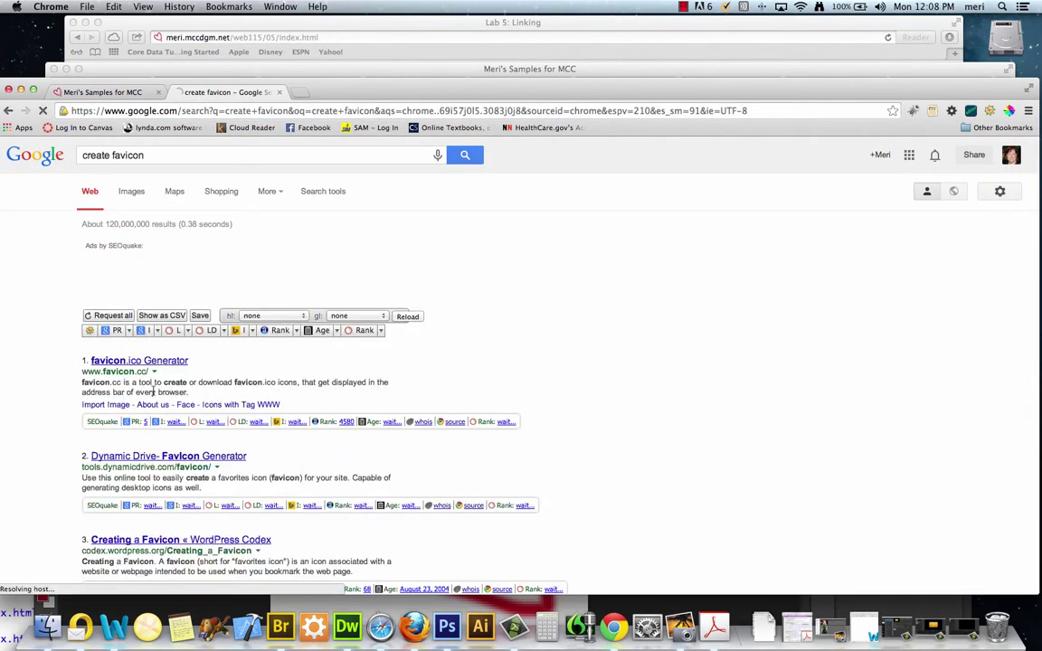
pyautogui.click(131, 361)
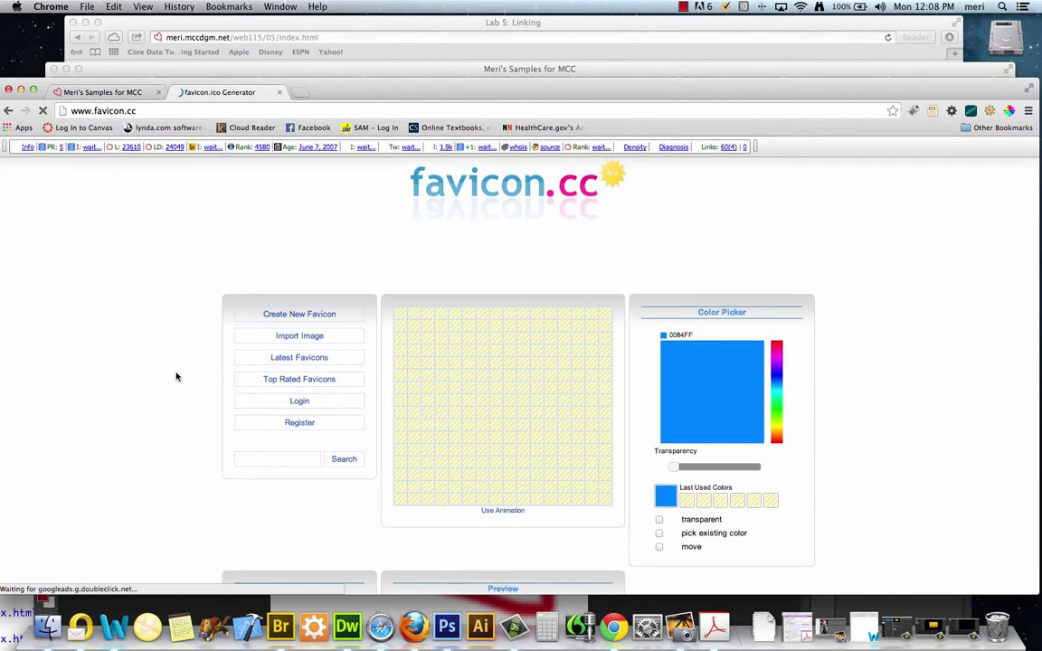
# Step: Paint two test pixels on the grid, then choose dark blue 2D6BA6 as the drawing colour
pyautogui.click(441, 474)
pyautogui.click(428, 363)
pyautogui.click(736, 376)
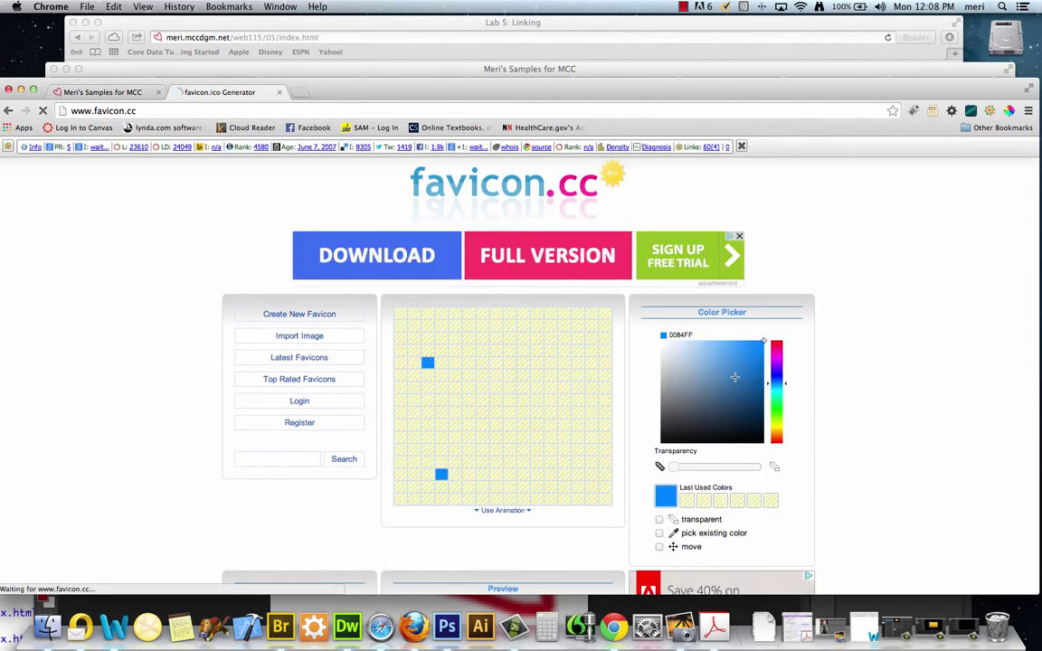
# Step: Draw a block letter H with a two-cell-wide left stroke, a crossbar and a right stroke
pyautogui.moveTo(429, 338); pyautogui.dragTo(449, 484)
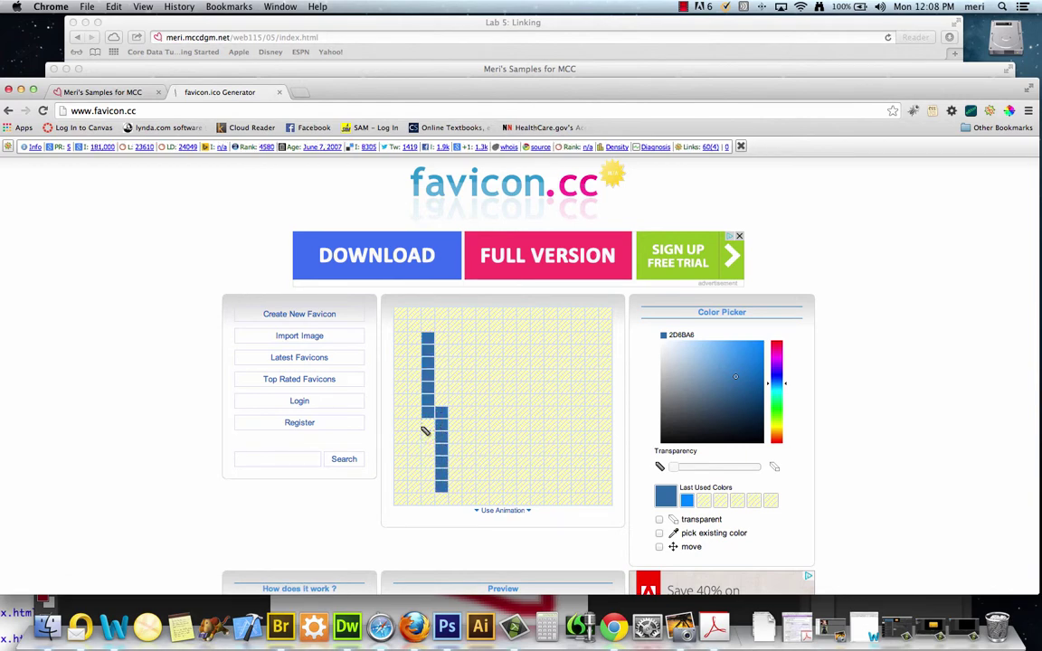
pyautogui.moveTo(427, 422); pyautogui.dragTo(434, 486)
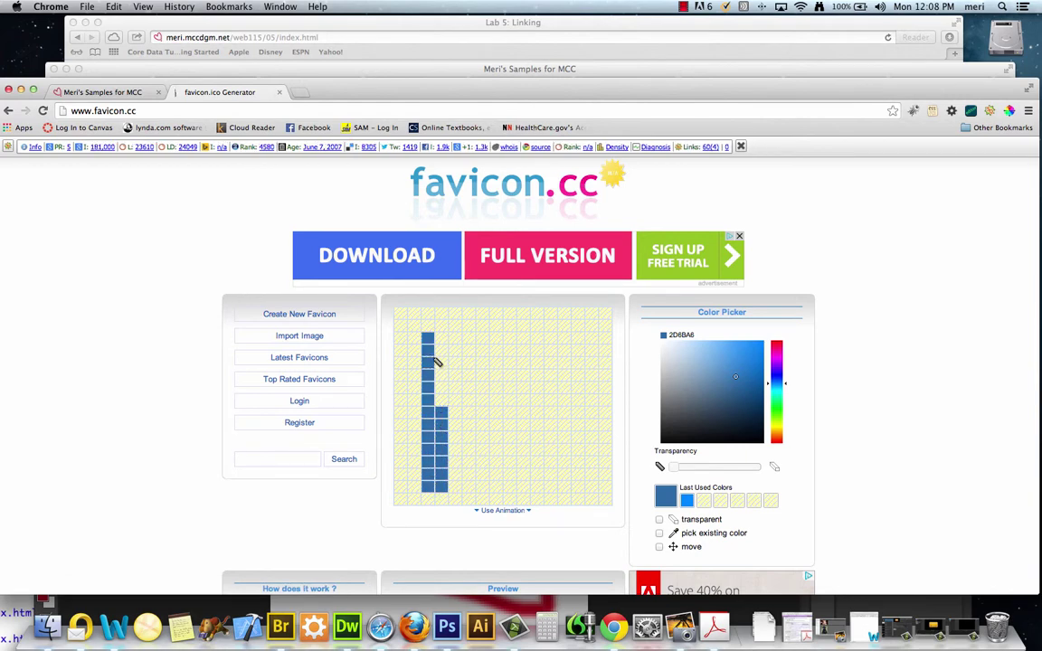
pyautogui.moveTo(437, 342)
pyautogui.mouseDown()
pyautogui.moveTo(446, 409)
pyautogui.moveTo(486, 412)
pyautogui.mouseUp()
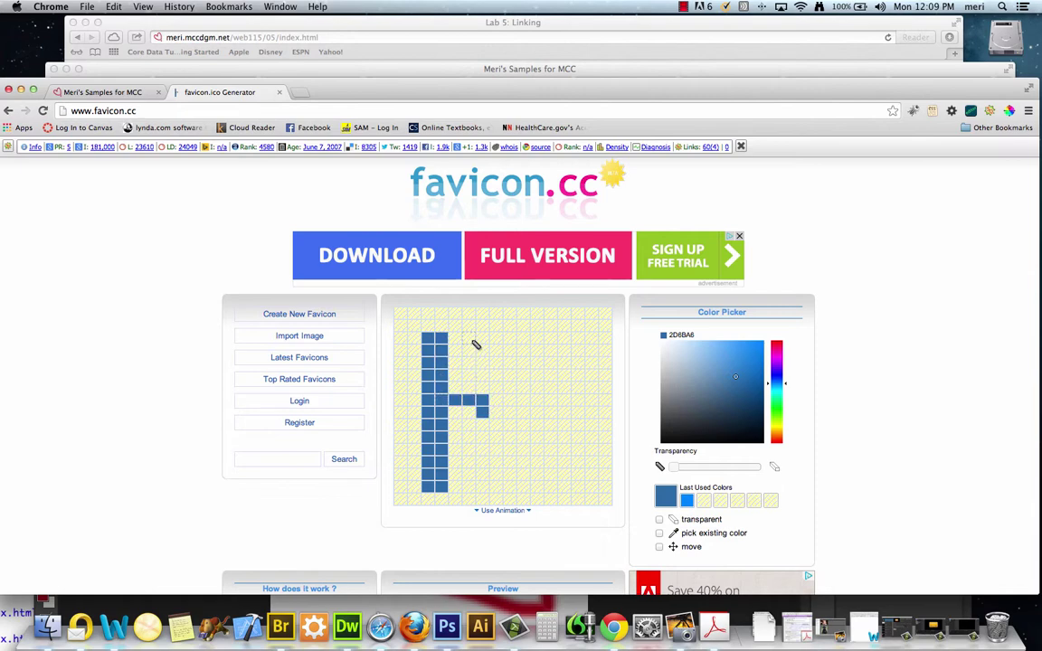
pyautogui.moveTo(482, 337)
pyautogui.mouseDown()
pyautogui.moveTo(498, 491)
pyautogui.moveTo(487, 485)
pyautogui.moveTo(485, 416)
pyautogui.moveTo(496, 325)
pyautogui.mouseUp()
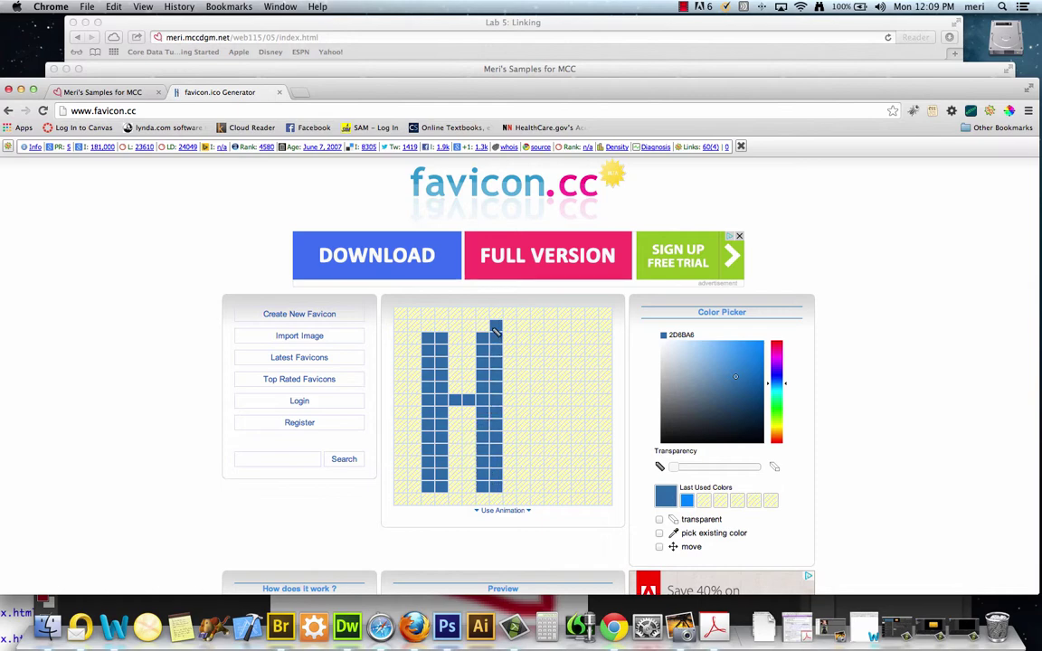
# Step: Erase the stray pixel with transparent, then thicken the H crossbar in dark blue
pyautogui.click(659, 519)
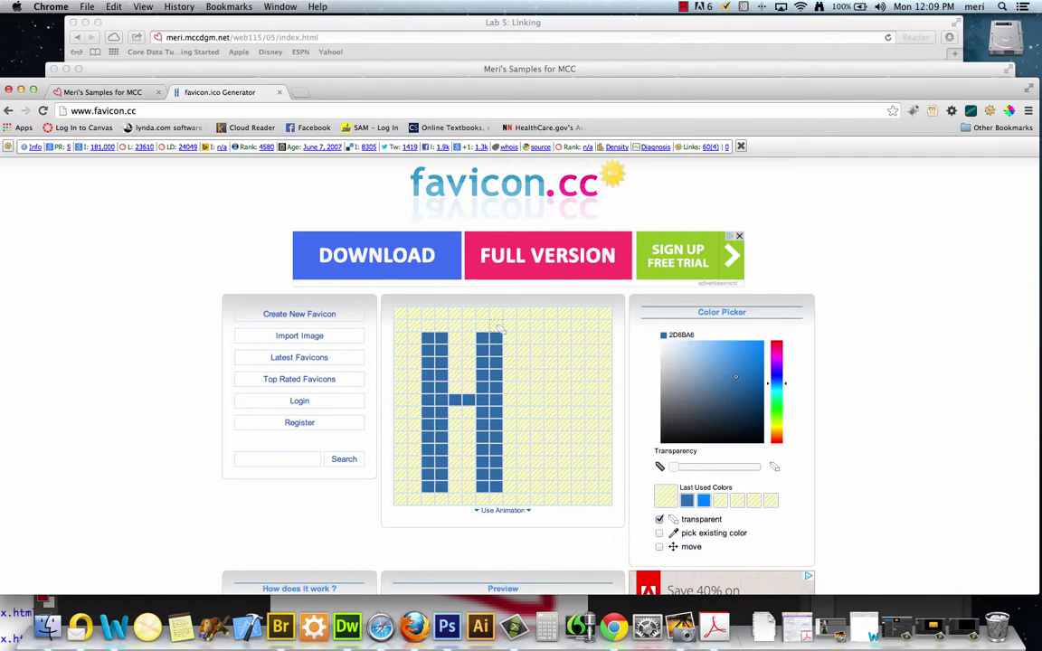
pyautogui.scroll(-5, 503, 340)
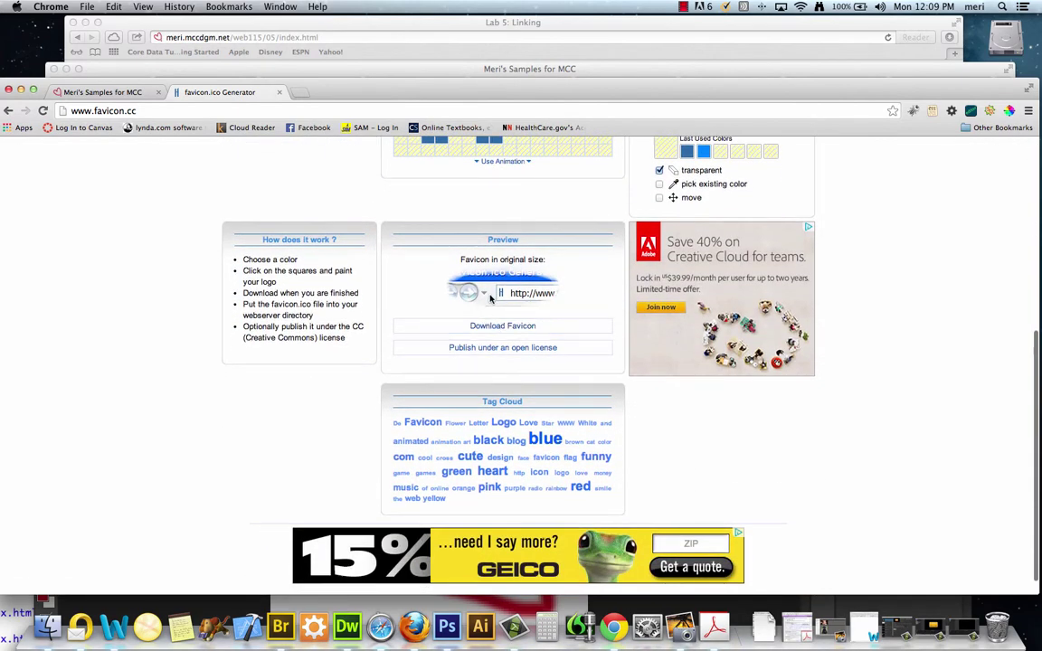
pyautogui.scroll(2, 503, 294)
pyautogui.scroll(1, 503, 295)
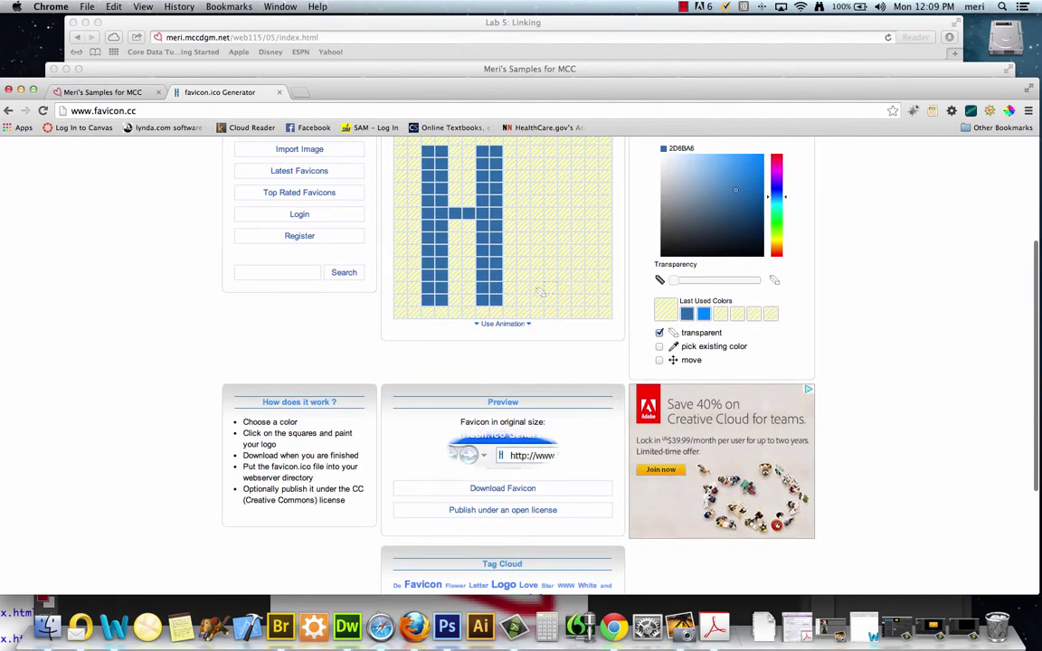
pyautogui.click(677, 329)
pyautogui.click(456, 223)
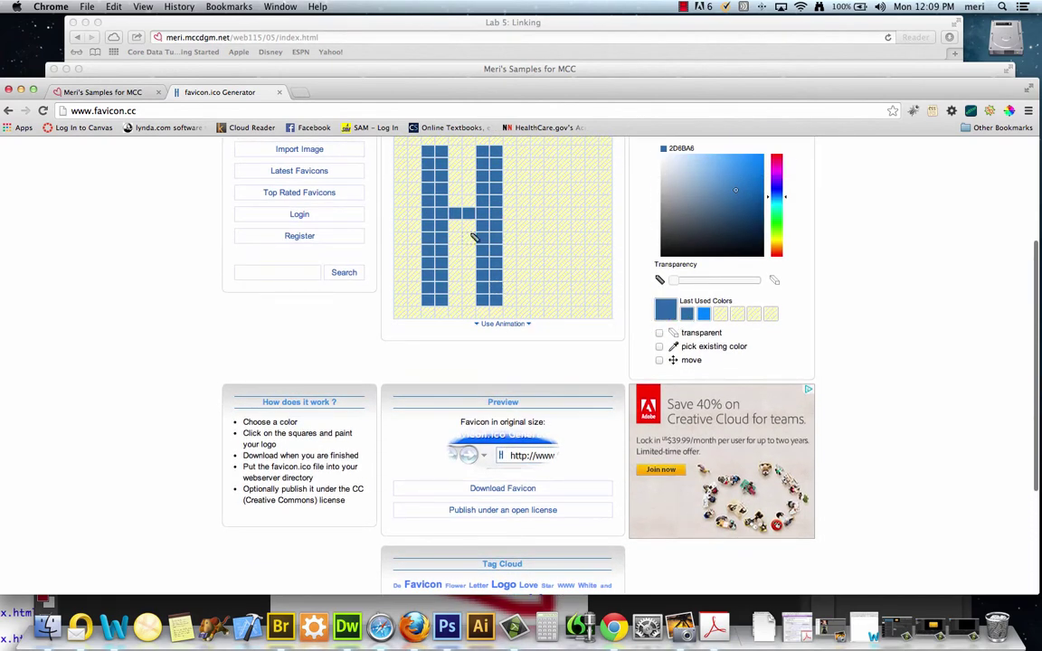
pyautogui.click(467, 224)
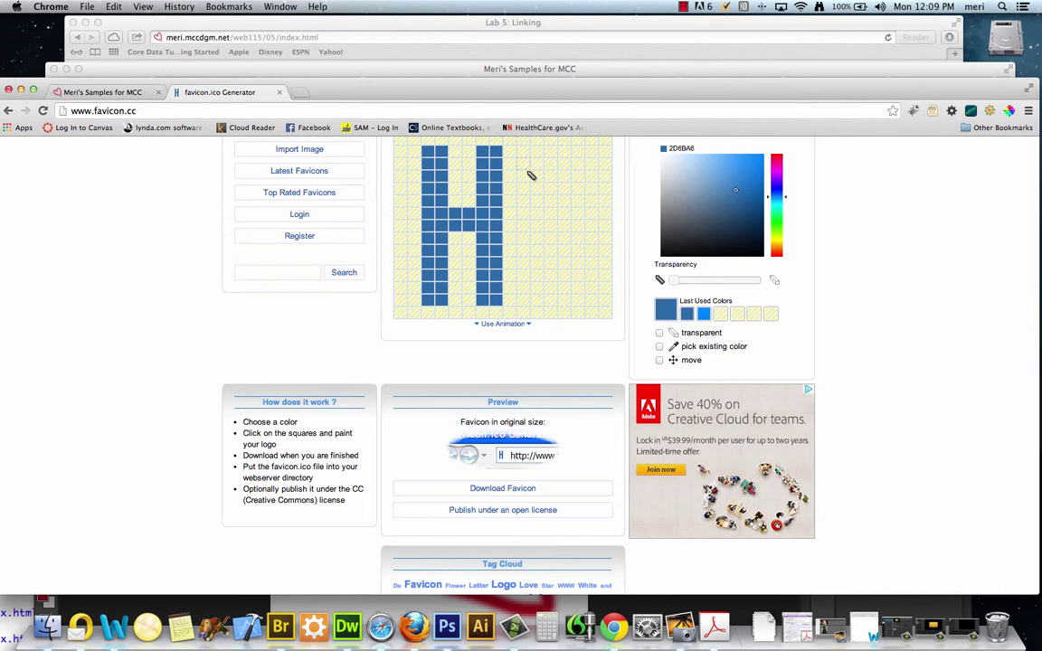
# Step: Draw the letter I beside the H with a top bar, vertical stem and bottom bar
pyautogui.moveTo(523, 153)
pyautogui.mouseDown()
pyautogui.moveTo(598, 163)
pyautogui.moveTo(529, 163)
pyautogui.mouseUp()
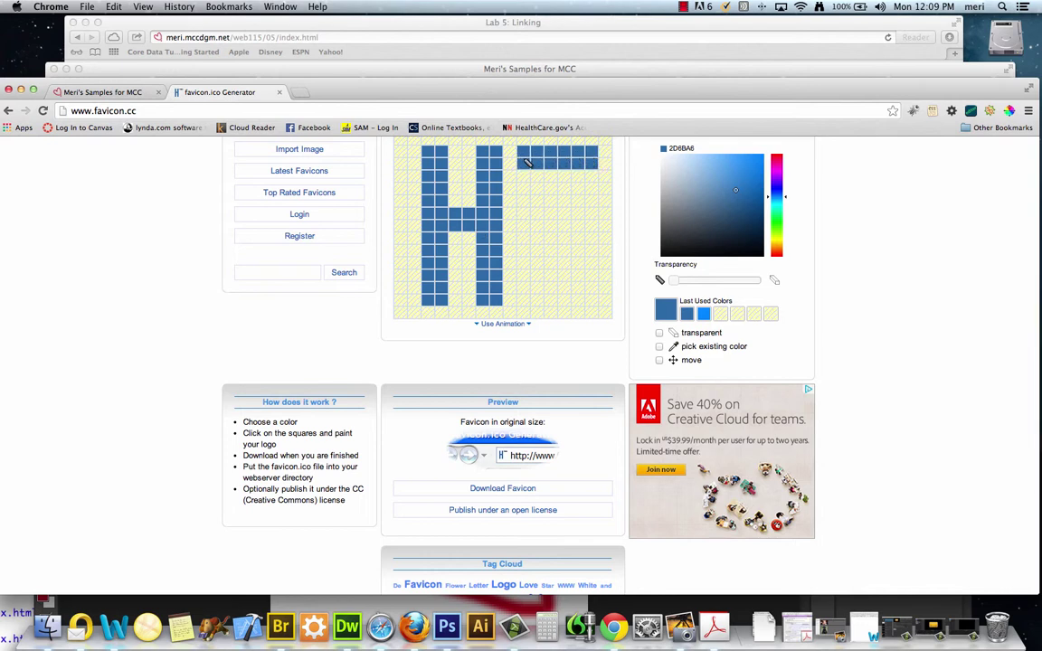
pyautogui.click(563, 175)
pyautogui.click(554, 178)
pyautogui.moveTo(554, 177)
pyautogui.mouseDown()
pyautogui.moveTo(551, 291)
pyautogui.moveTo(564, 292)
pyautogui.moveTo(562, 192)
pyautogui.mouseUp()
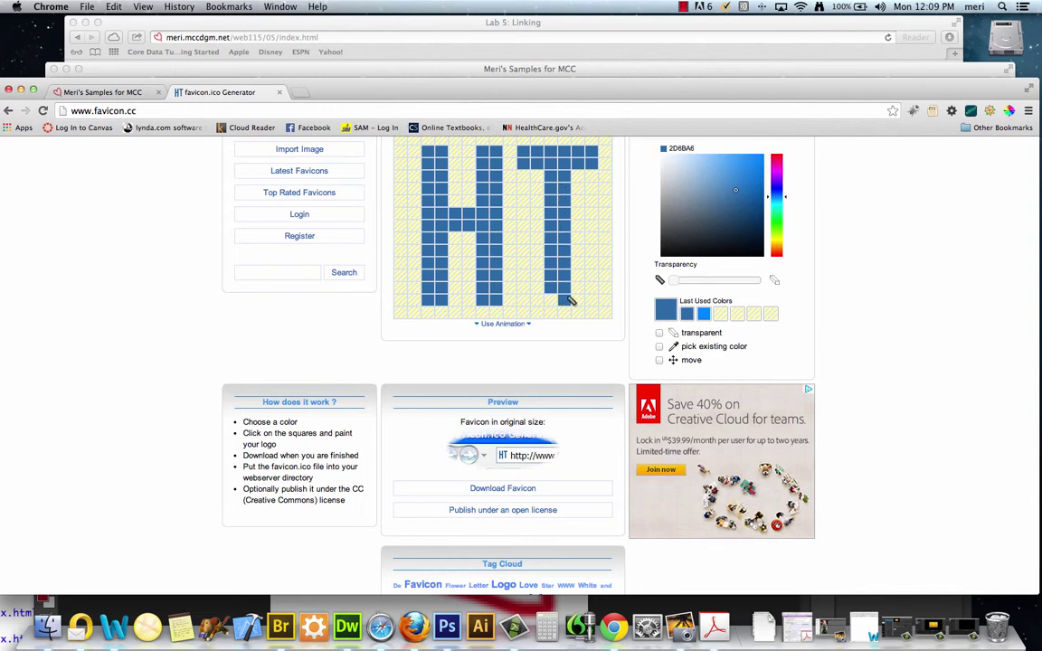
pyautogui.moveTo(539, 284)
pyautogui.mouseDown()
pyautogui.moveTo(580, 290)
pyautogui.moveTo(592, 299)
pyautogui.moveTo(528, 288)
pyautogui.mouseUp()
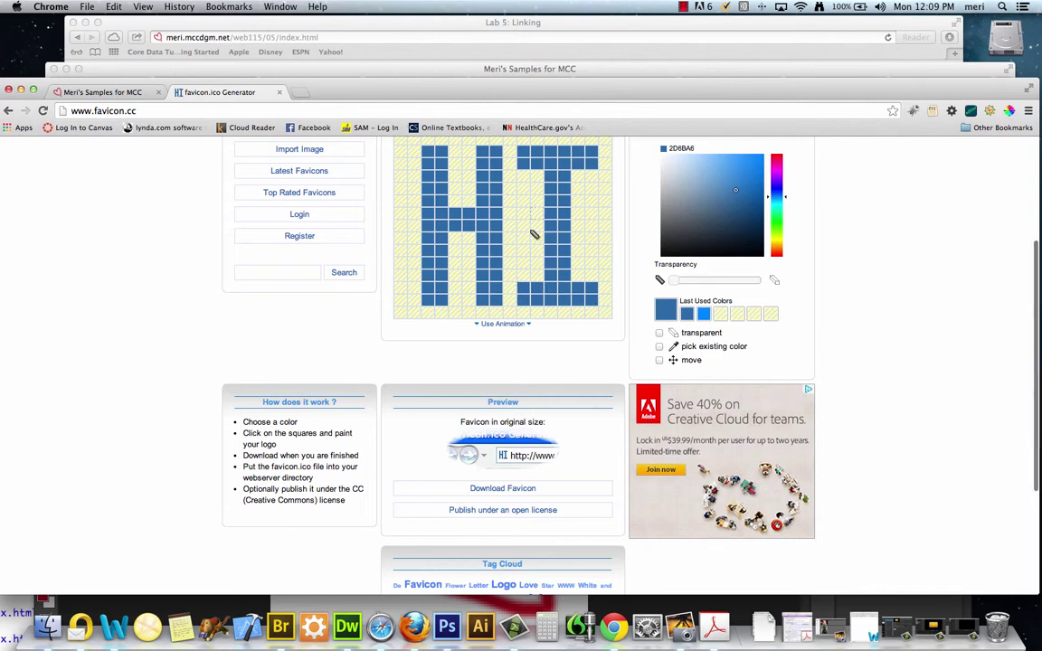
pyautogui.scroll(1, 537, 237)
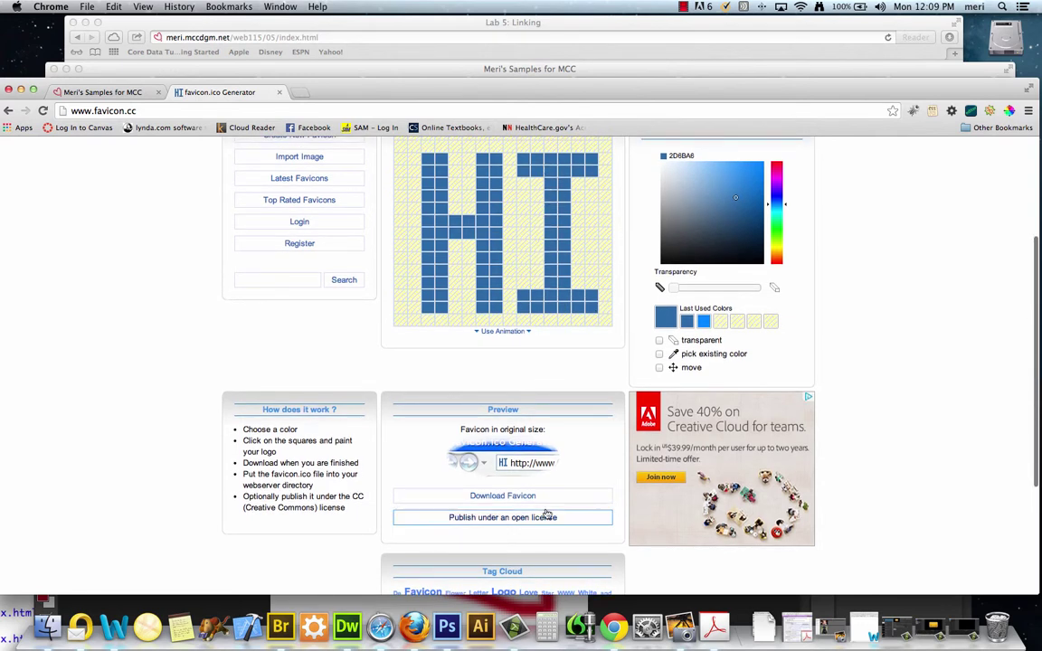